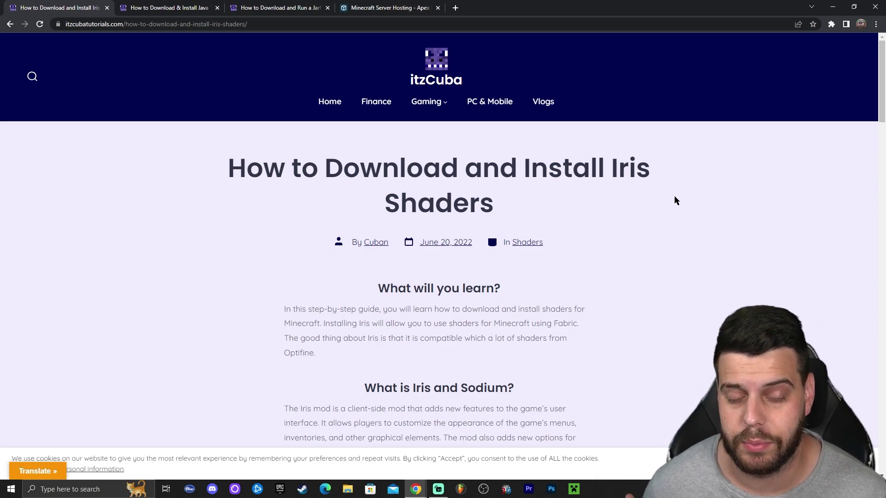
Scroll the itzCuba Iris article down to the GUIDE heading and Step 1's Download Iris Here link
{"action": "left_click_drag", "start_coordinate": [621, 169], "coordinate": [666, 171]}
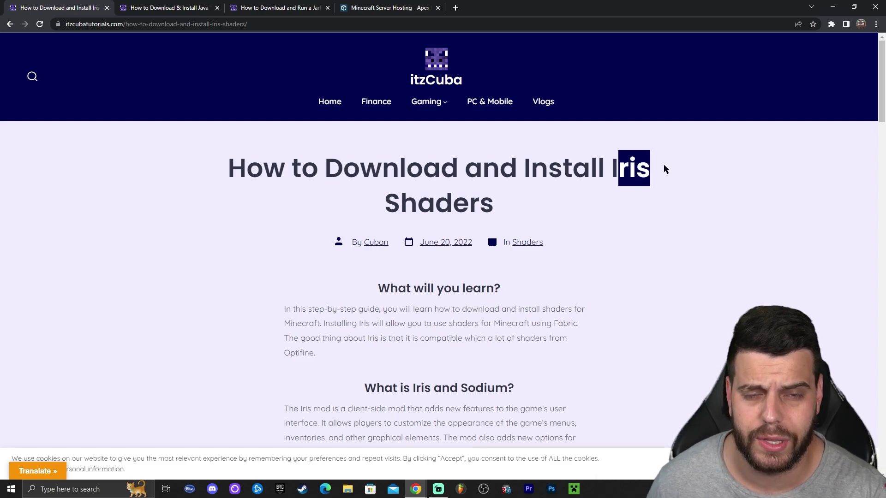
{"action": "left_click", "coordinate": [659, 170]}
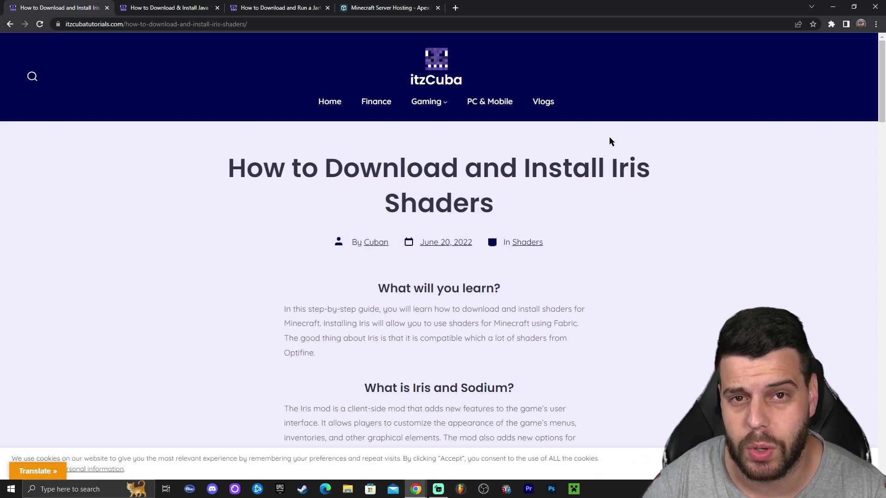
{"action": "scroll", "coordinate": [643, 192], "scroll_direction": "down", "scroll_amount": 3}
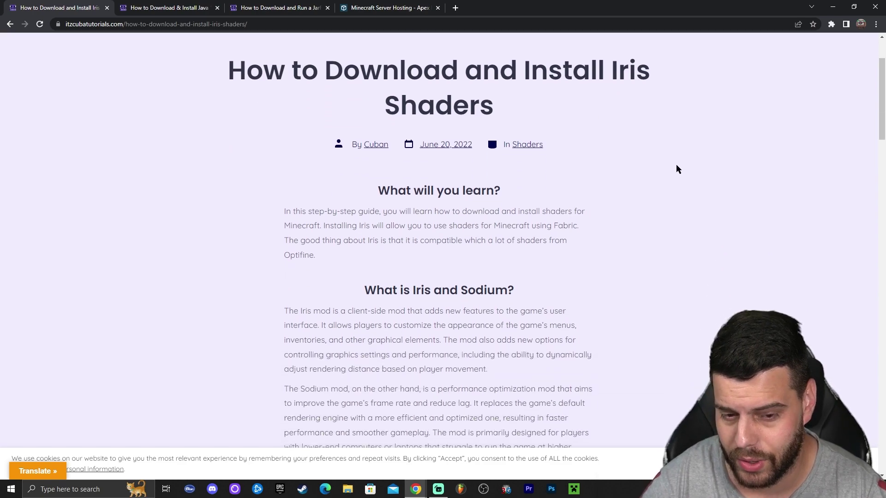
{"action": "scroll", "coordinate": [788, 183], "scroll_direction": "down", "scroll_amount": 12}
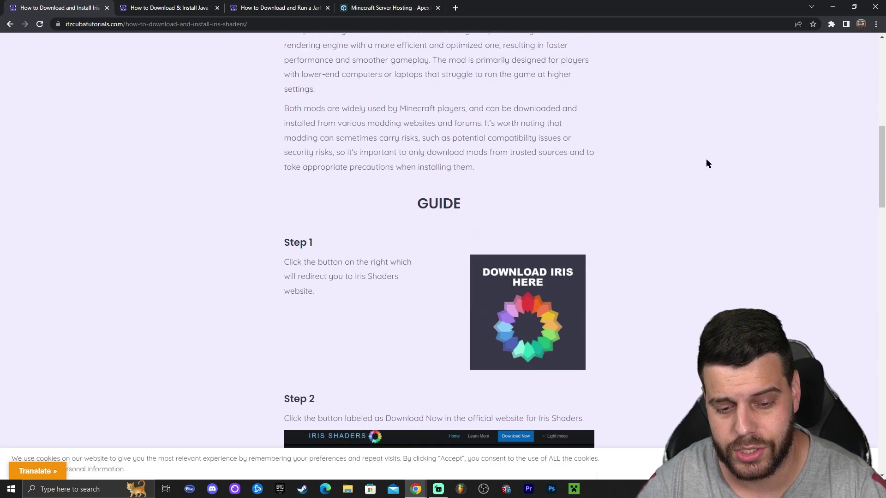
{"action": "scroll", "coordinate": [651, 165], "scroll_direction": "up", "scroll_amount": 5}
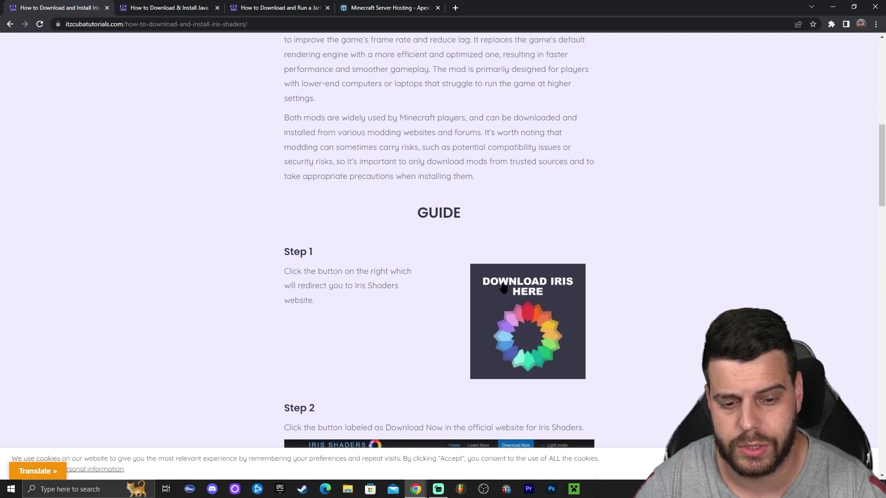
{"action": "scroll", "coordinate": [732, 109], "scroll_direction": "down", "scroll_amount": 2}
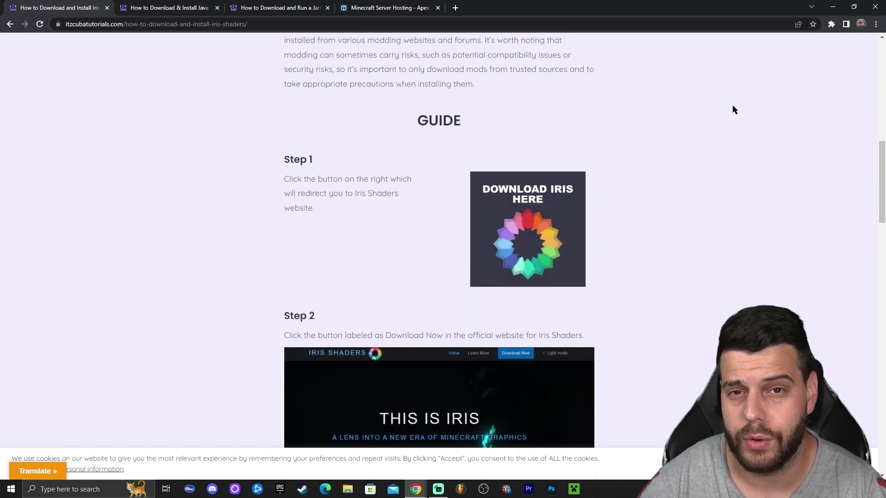
{"action": "scroll", "coordinate": [692, 138], "scroll_direction": "down", "scroll_amount": 11}
{"action": "scroll", "coordinate": [762, 134], "scroll_direction": "up", "scroll_amount": 15}
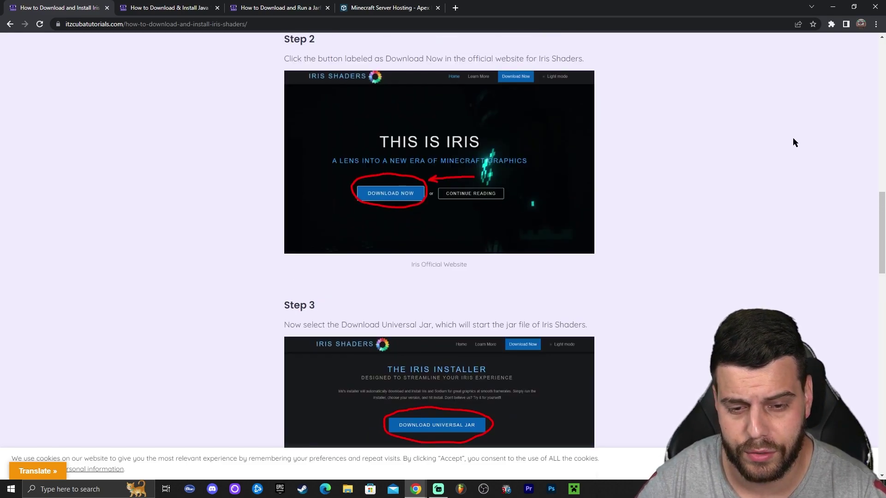
{"action": "scroll", "coordinate": [793, 138], "scroll_direction": "up", "scroll_amount": 3}
{"action": "scroll", "coordinate": [853, 107], "scroll_direction": "down", "scroll_amount": 2}
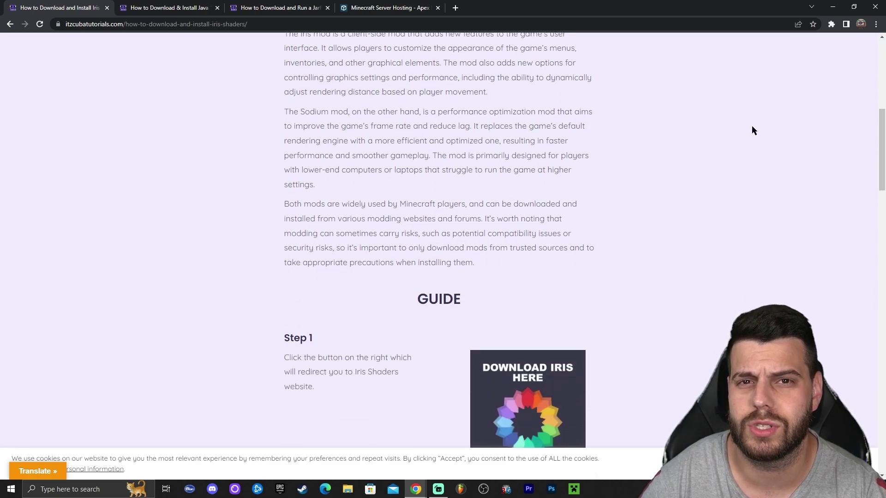
{"action": "scroll", "coordinate": [752, 129], "scroll_direction": "up", "scroll_amount": 1}
{"action": "scroll", "coordinate": [708, 111], "scroll_direction": "down", "scroll_amount": 5}
{"action": "scroll", "coordinate": [550, 104], "scroll_direction": "up", "scroll_amount": 2}
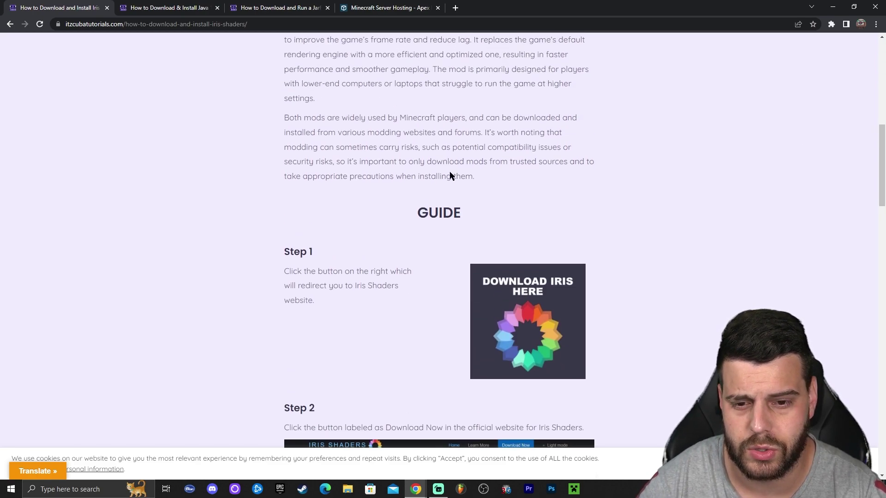
Download the universal Iris installer jar from the official Iris Shaders download page
{"action": "left_click", "coordinate": [546, 294]}
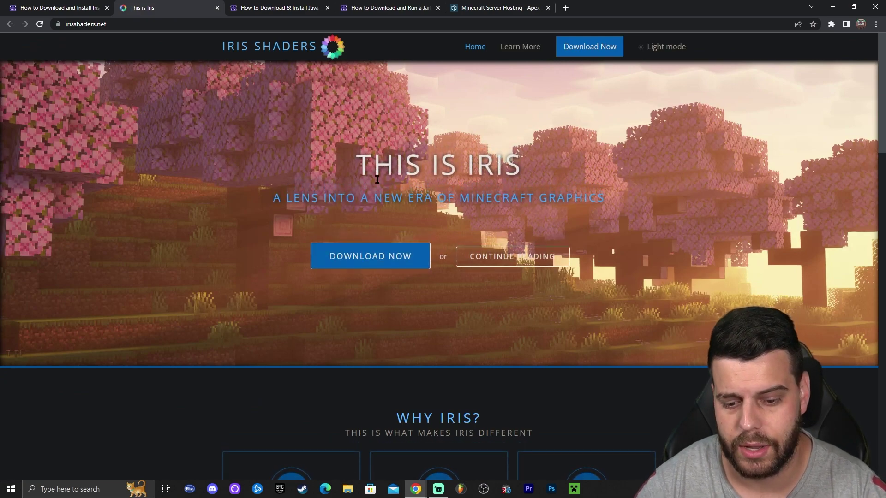
{"action": "left_click", "coordinate": [371, 255]}
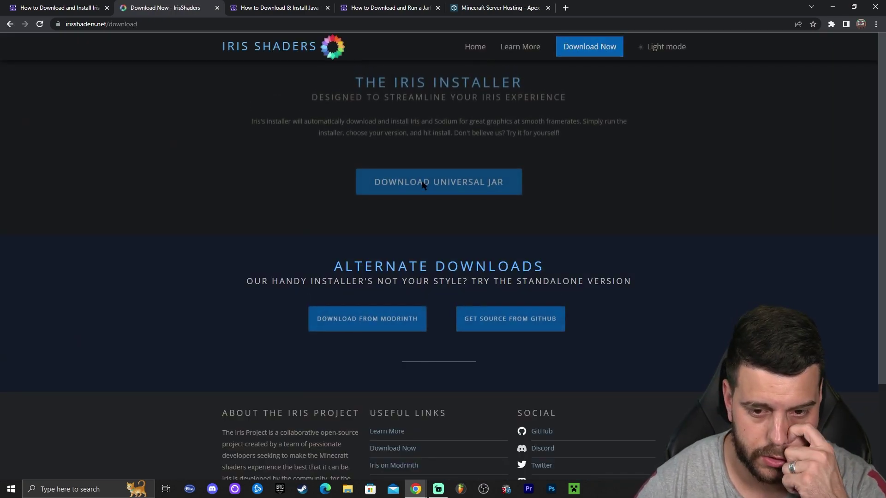
{"action": "left_click", "coordinate": [460, 193]}
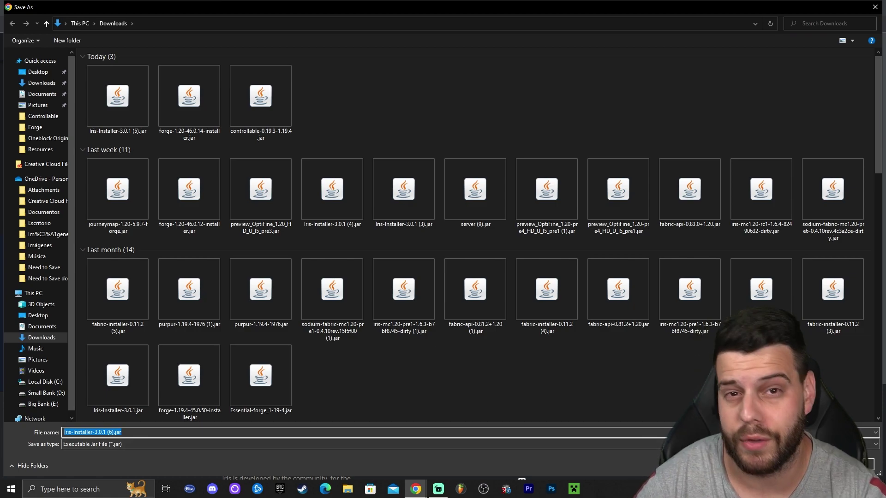
{"action": "key", "text": "Return"}
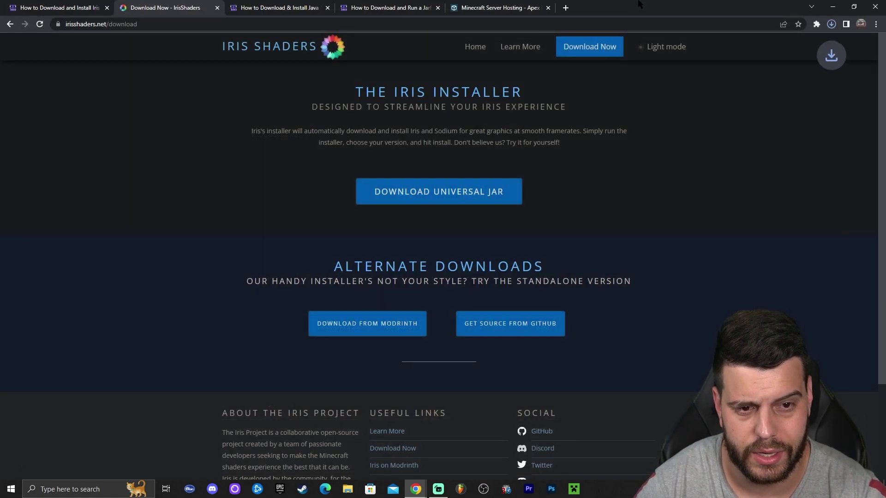
Copy Iris-Installer-3.0.1 (6).jar from Chrome's downloads onto the desktop and refresh it
{"action": "double_click", "coordinate": [640, 4]}
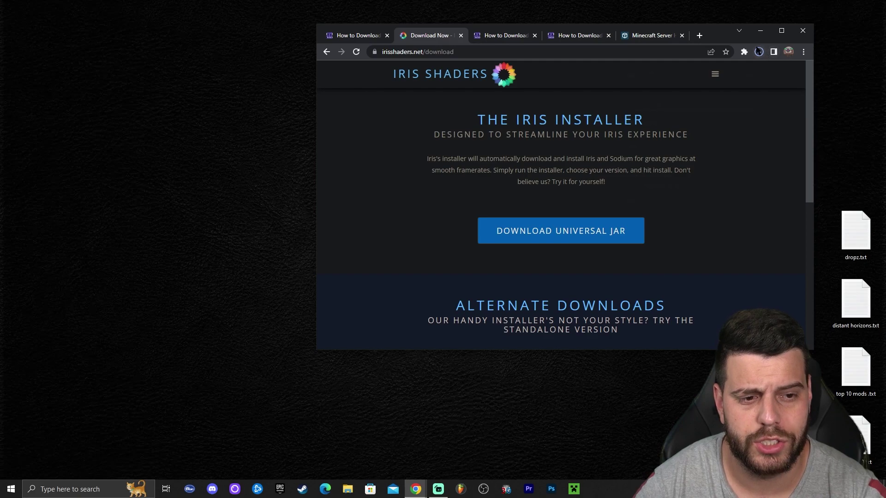
{"action": "left_click", "coordinate": [758, 50]}
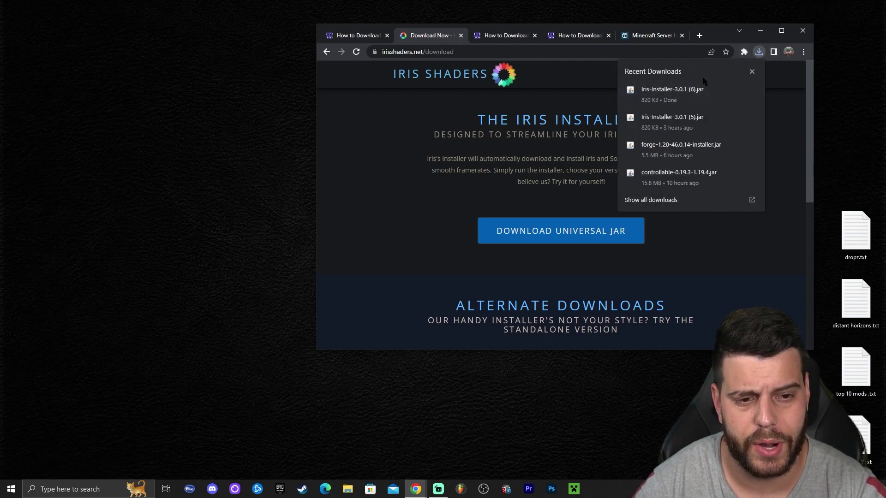
{"action": "left_click", "coordinate": [758, 52]}
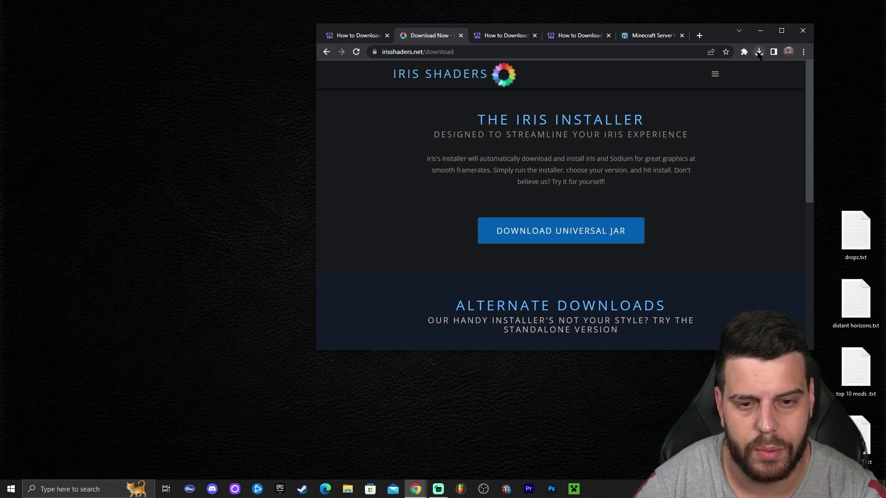
{"action": "left_click", "coordinate": [759, 52]}
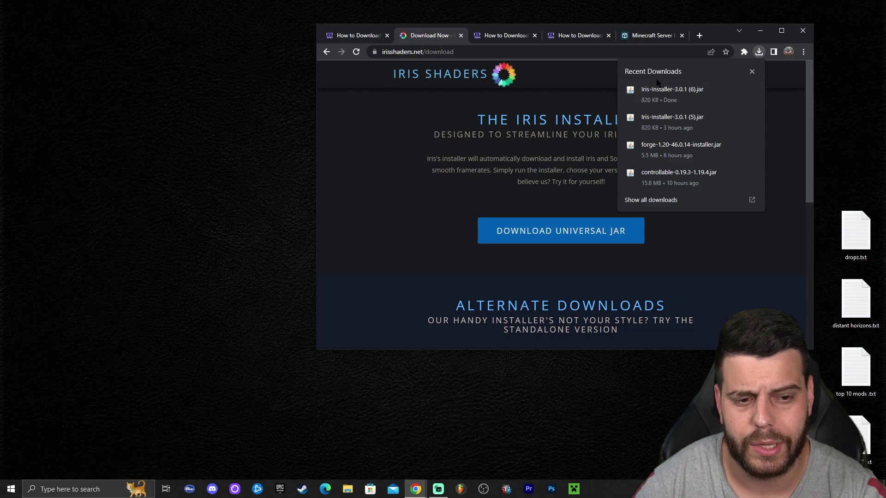
{"action": "left_click_drag", "start_coordinate": [685, 93], "coordinate": [123, 99]}
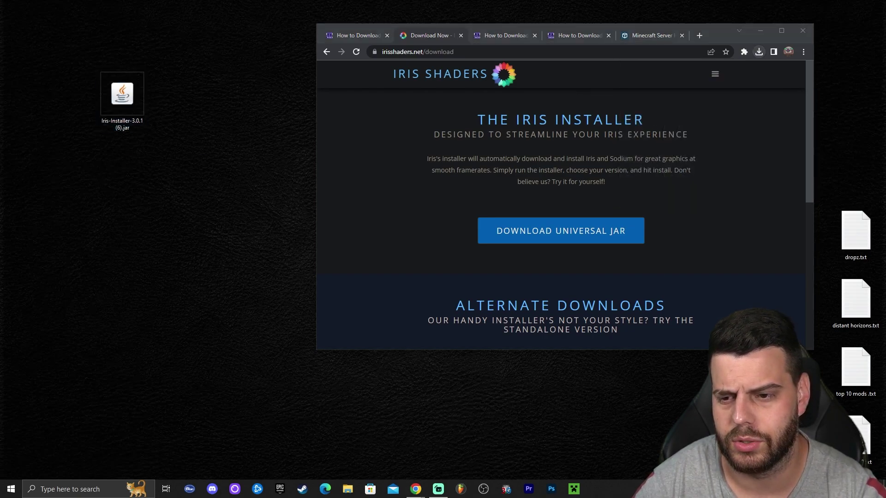
{"action": "right_click", "coordinate": [178, 75]}
{"action": "left_click", "coordinate": [198, 101]}
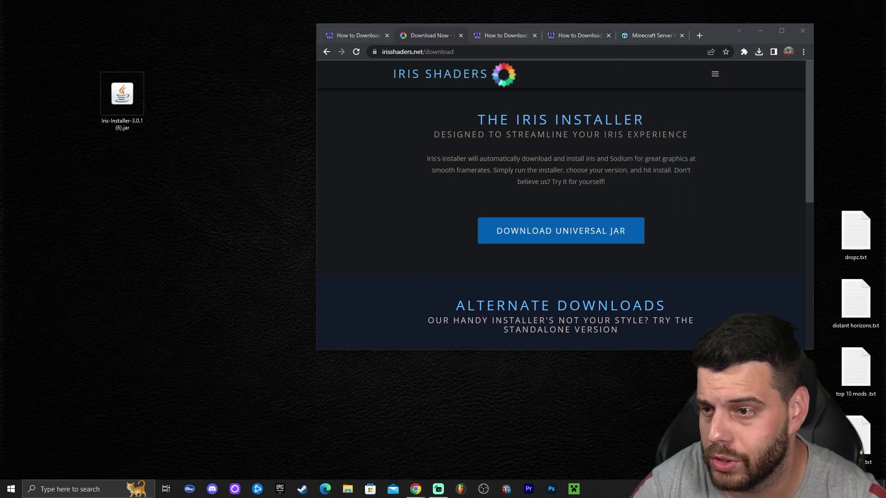
{"action": "right_click", "coordinate": [225, 76]}
{"action": "left_click", "coordinate": [242, 103]}
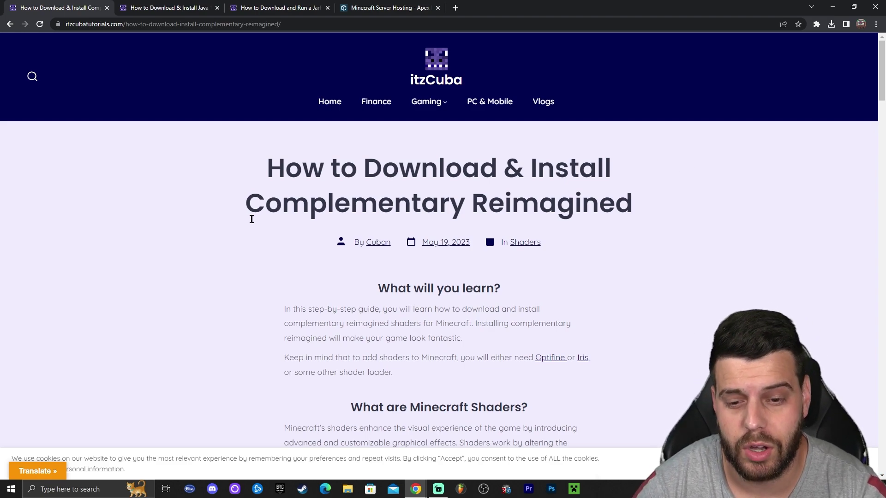
Scroll the Complementary Reimagined article to the Guide's Step 1 download heading and button
{"action": "left_click_drag", "start_coordinate": [252, 219], "coordinate": [711, 199]}
{"action": "left_click", "coordinate": [658, 193]}
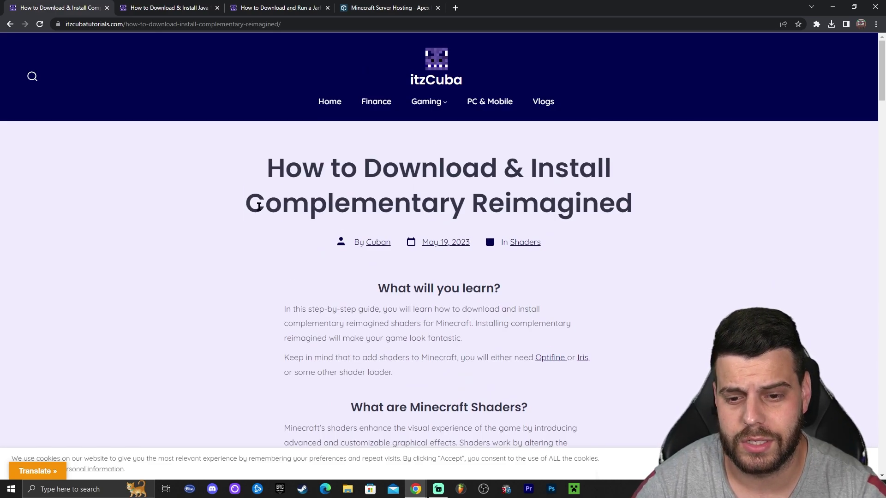
{"action": "left_click_drag", "start_coordinate": [881, 69], "coordinate": [876, 412]}
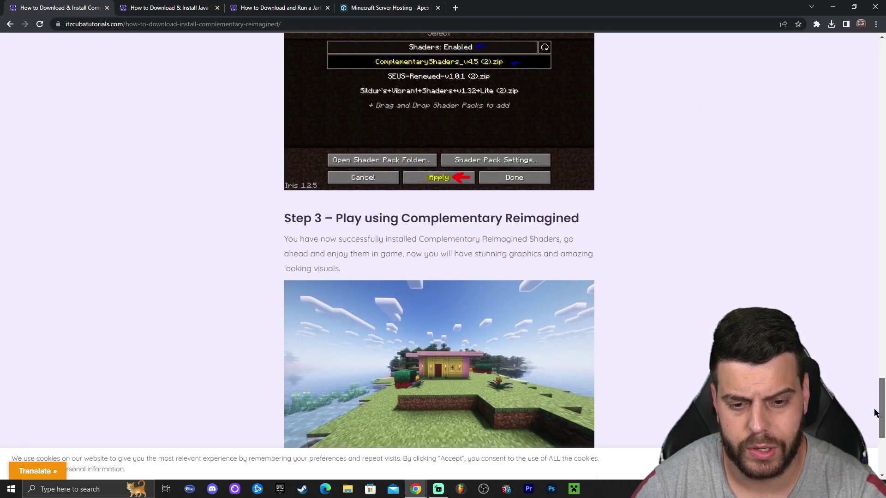
{"action": "scroll", "coordinate": [404, 255], "scroll_direction": "down", "scroll_amount": 3}
{"action": "key", "text": "Home"}
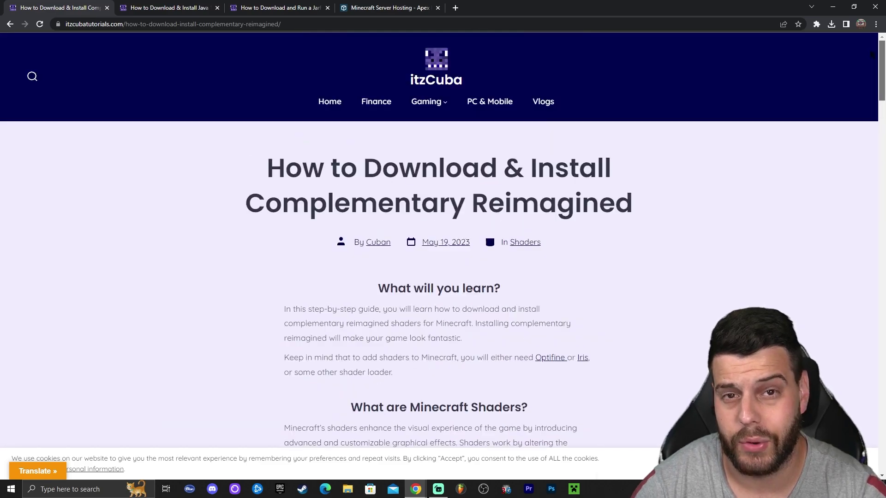
{"action": "scroll", "coordinate": [766, 145], "scroll_direction": "down", "scroll_amount": 13}
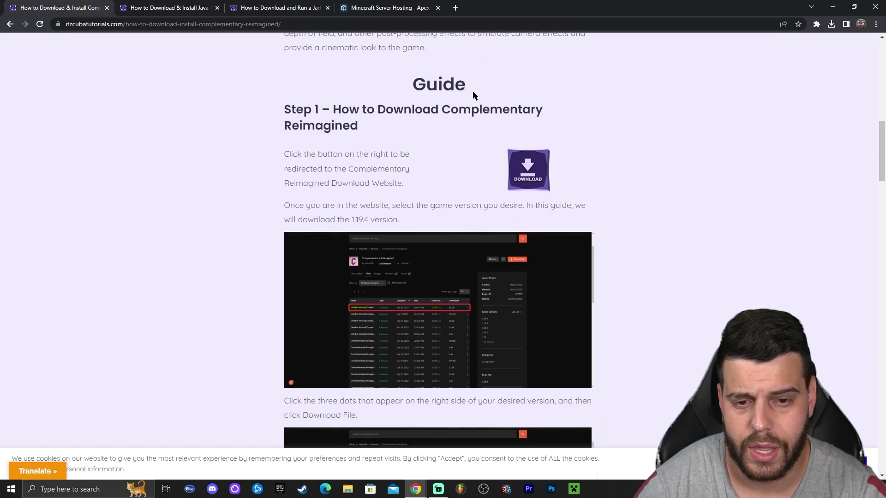
{"action": "scroll", "coordinate": [272, 189], "scroll_direction": "up", "scroll_amount": 2}
{"action": "left_click_drag", "start_coordinate": [285, 202], "coordinate": [516, 227]}
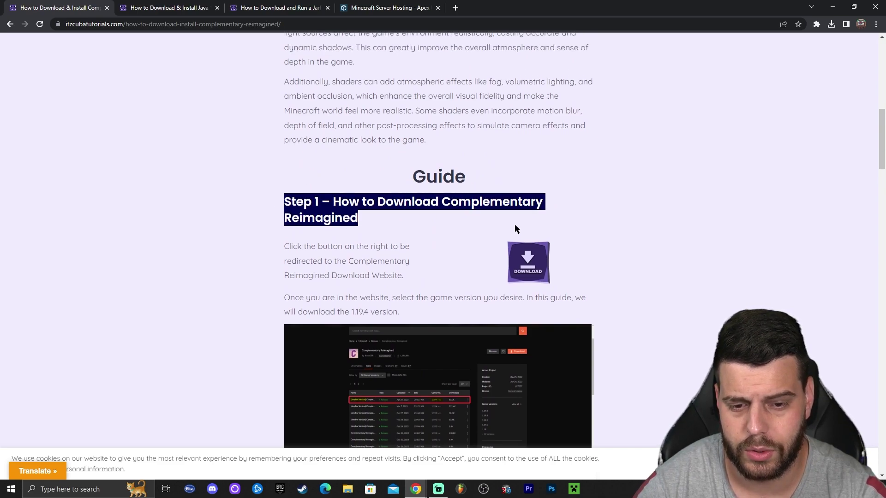
Download the Complementary Reimagined r2.2 shader file from CurseForge's Files list into Downloads
{"action": "left_click", "coordinate": [524, 275]}
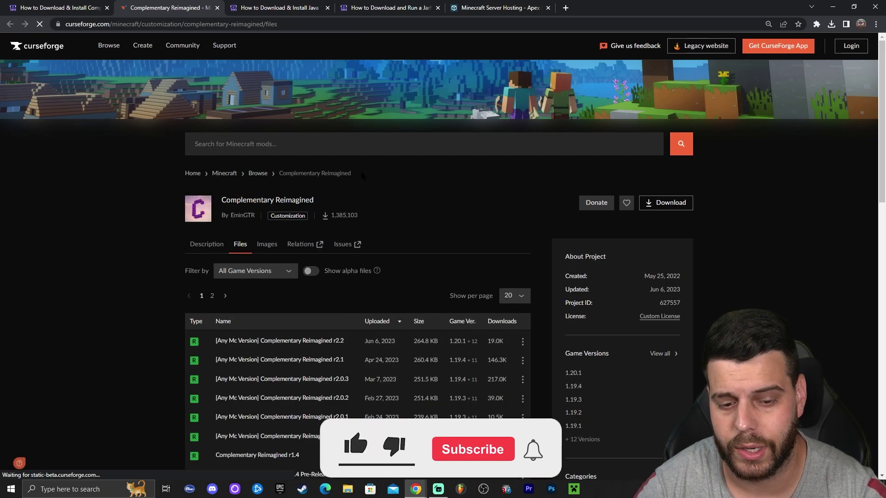
{"action": "scroll", "coordinate": [492, 109], "scroll_direction": "down", "scroll_amount": 2}
{"action": "scroll", "coordinate": [493, 109], "scroll_direction": "down", "scroll_amount": 2}
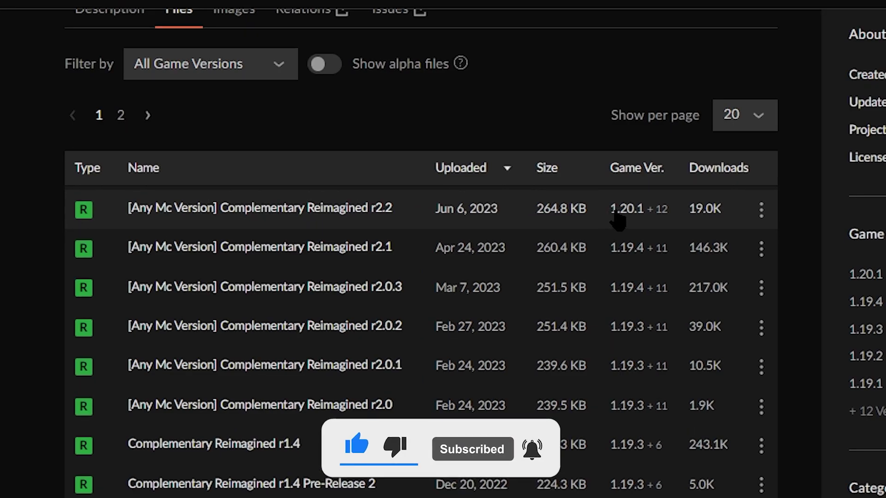
{"action": "left_click_drag", "start_coordinate": [454, 159], "coordinate": [479, 159]}
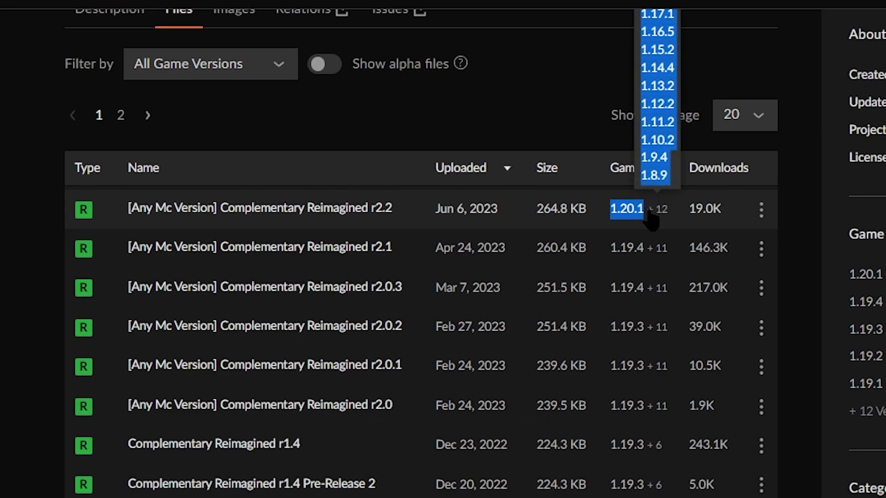
{"action": "left_click", "coordinate": [652, 209]}
{"action": "left_click", "coordinate": [74, 104]}
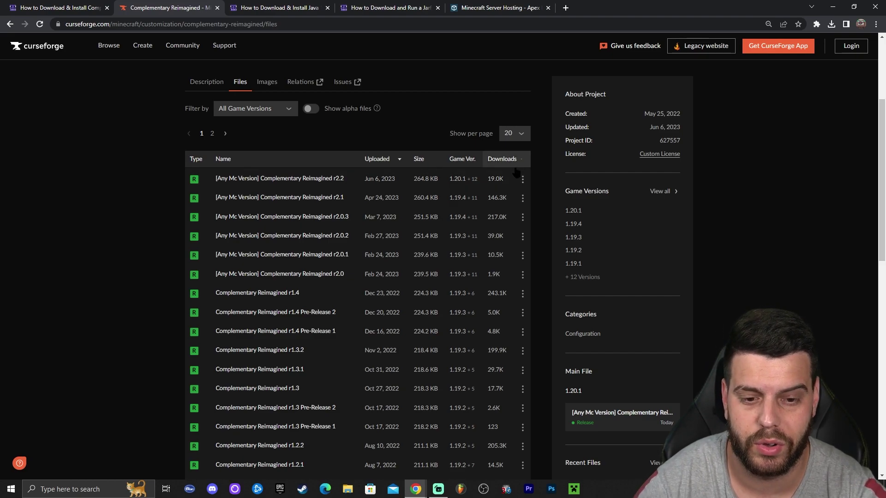
{"action": "scroll", "coordinate": [344, 140], "scroll_direction": "up", "scroll_amount": 1}
{"action": "left_click_drag", "start_coordinate": [315, 84], "coordinate": [220, 85]}
{"action": "scroll", "coordinate": [512, 150], "scroll_direction": "down", "scroll_amount": 2}
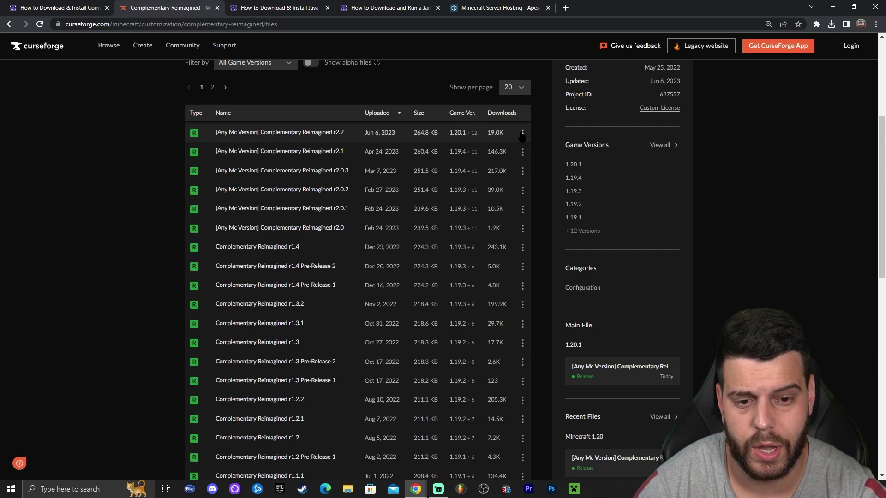
{"action": "left_click", "coordinate": [523, 133]}
{"action": "left_click", "coordinate": [549, 155]}
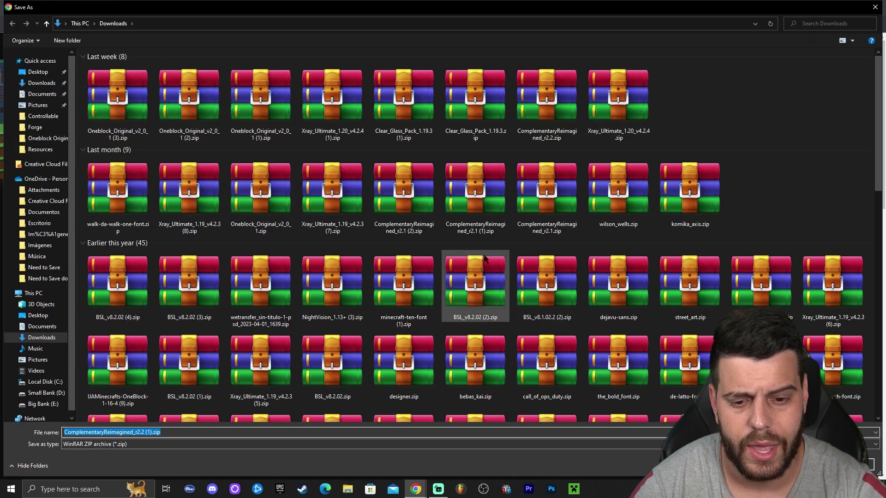
{"action": "key", "text": "Return"}
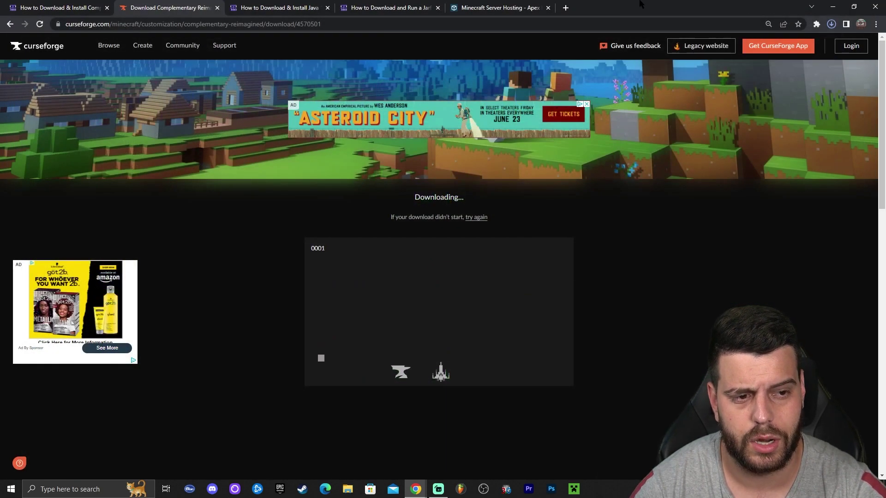
Place ComplementaryReimagined_r2.2 (1).zip on the desktop beside the Iris installer and refresh
{"action": "key", "text": "super+Down"}
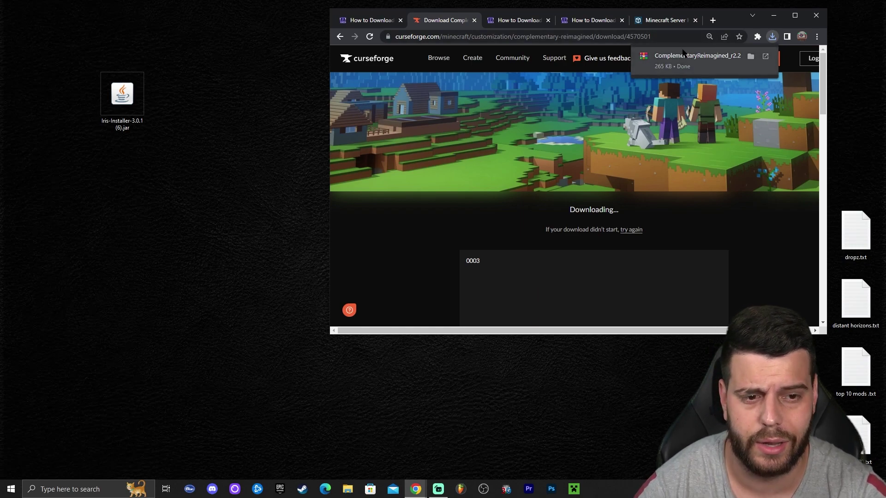
{"action": "left_click_drag", "start_coordinate": [673, 58], "coordinate": [217, 46]}
{"action": "right_click", "coordinate": [255, 65]}
{"action": "left_click", "coordinate": [277, 91]}
{"action": "right_click", "coordinate": [257, 87]}
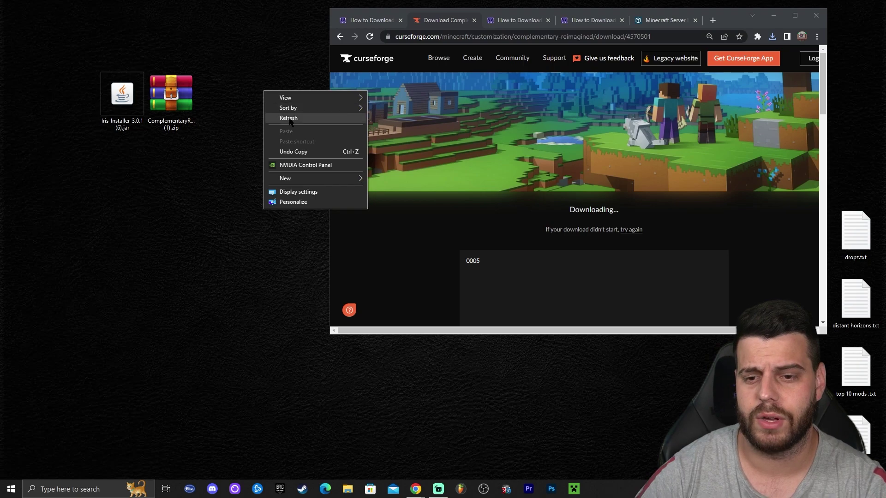
{"action": "left_click", "coordinate": [290, 117]}
{"action": "key", "text": "super+d"}
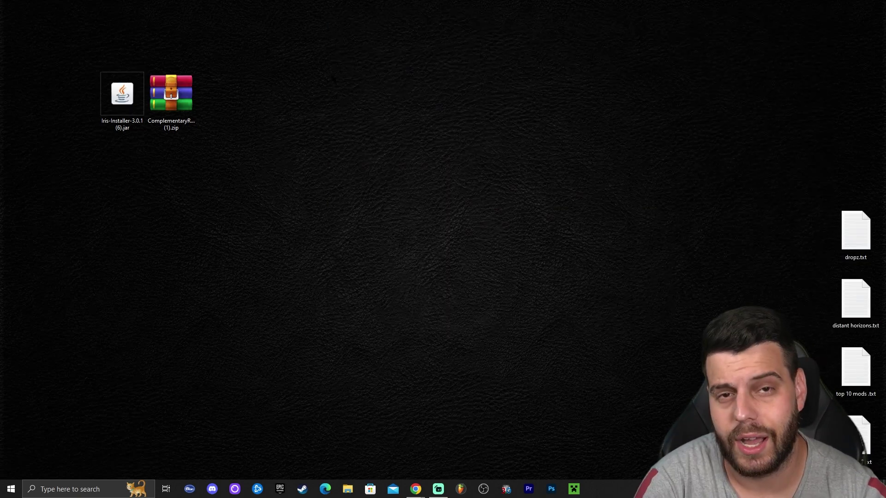
{"action": "right_click", "coordinate": [331, 75]}
{"action": "left_click", "coordinate": [356, 102]}
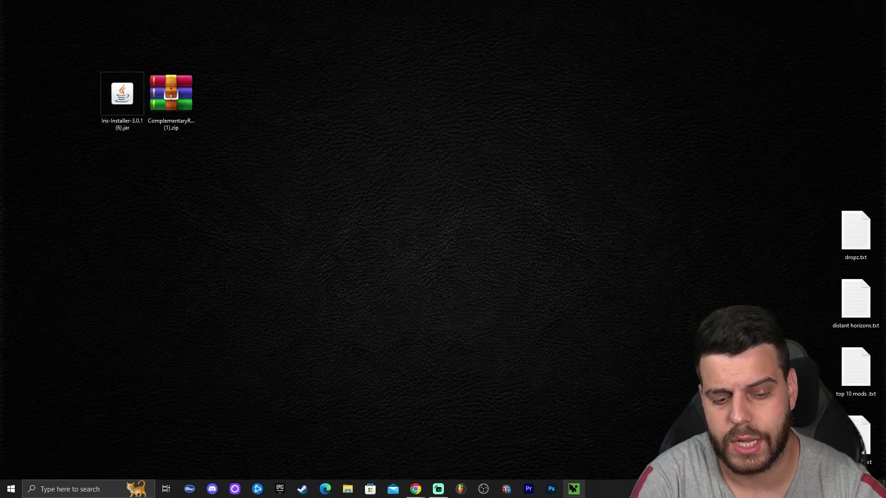
Launch Minecraft 1.20.1 from the Latest release installation in the launcher, then quit it
{"action": "left_click", "coordinate": [575, 489]}
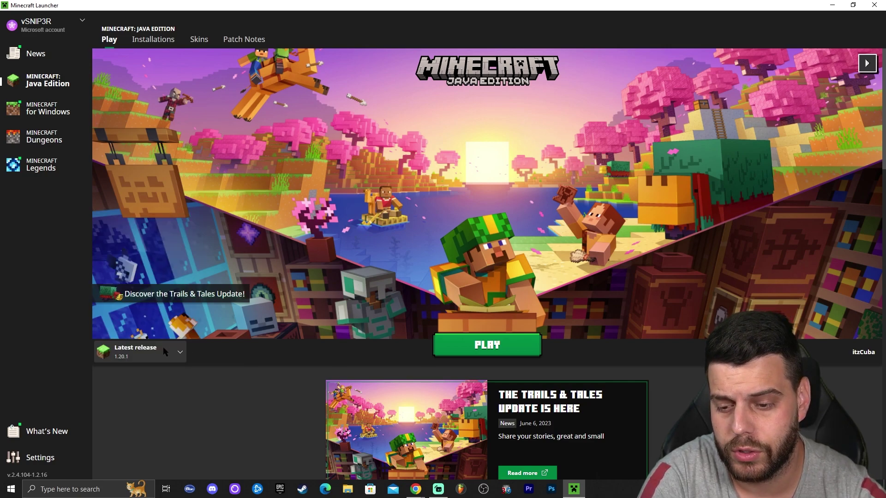
{"action": "left_click", "coordinate": [131, 352]}
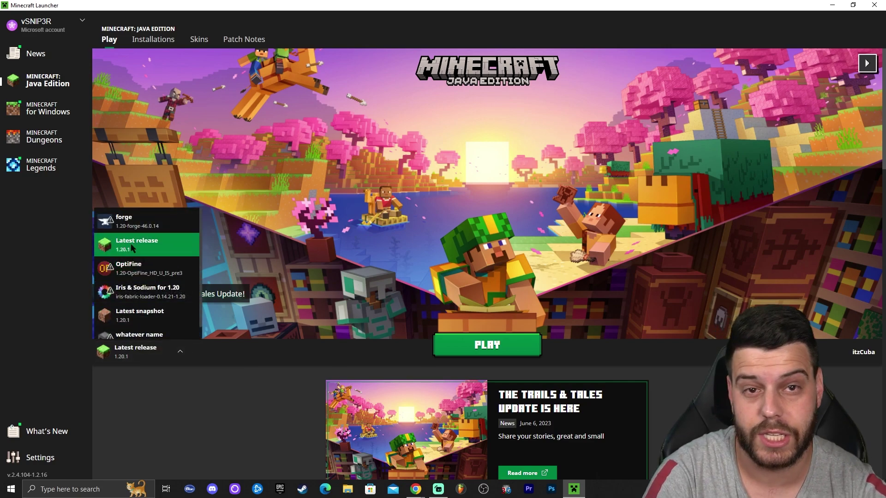
{"action": "left_click", "coordinate": [295, 332]}
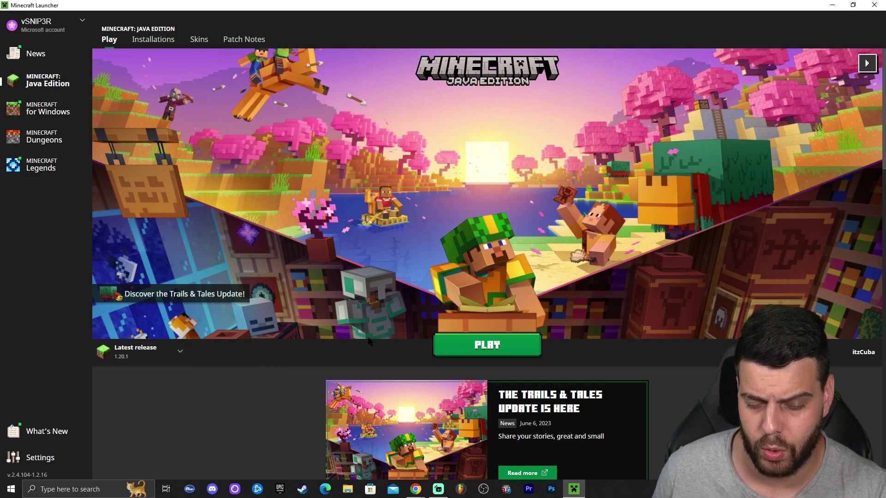
{"action": "left_click", "coordinate": [493, 346]}
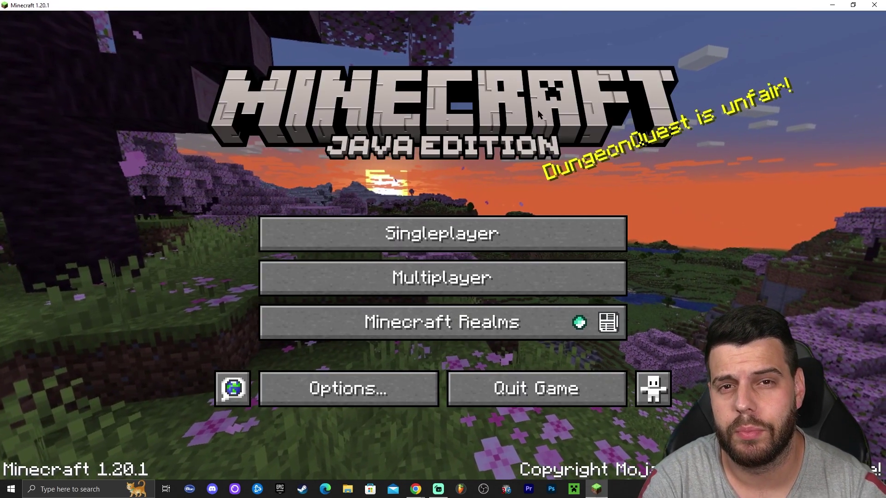
{"action": "left_click", "coordinate": [572, 374]}
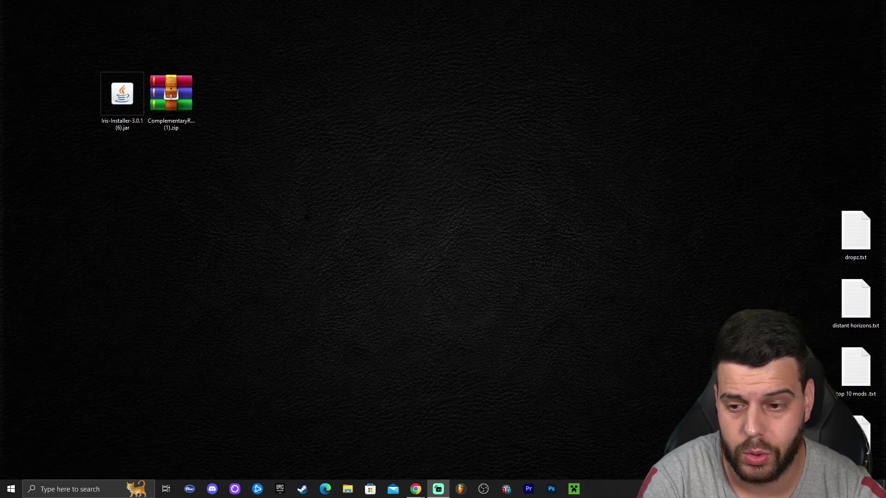
Refresh the desktop, open the Iris-Installer jar, then view the Java 17 install guide in Chrome
{"action": "right_click", "coordinate": [302, 134]}
{"action": "left_click", "coordinate": [321, 164]}
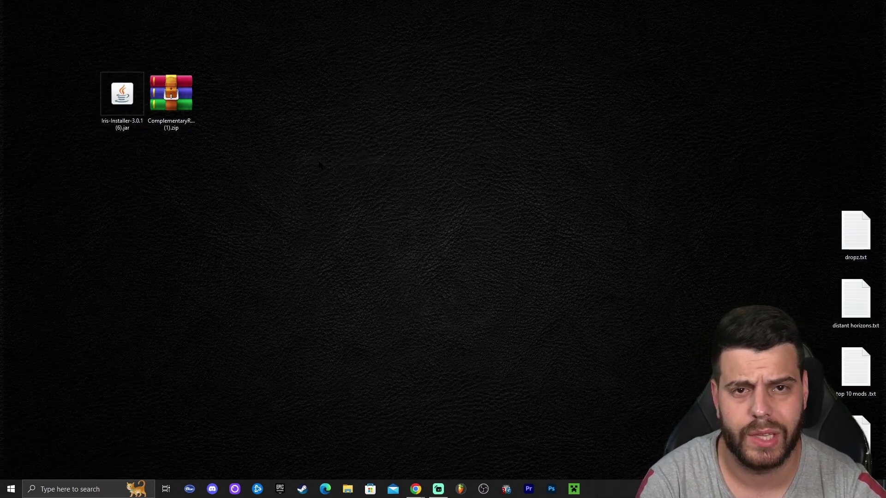
{"action": "left_click", "coordinate": [125, 96]}
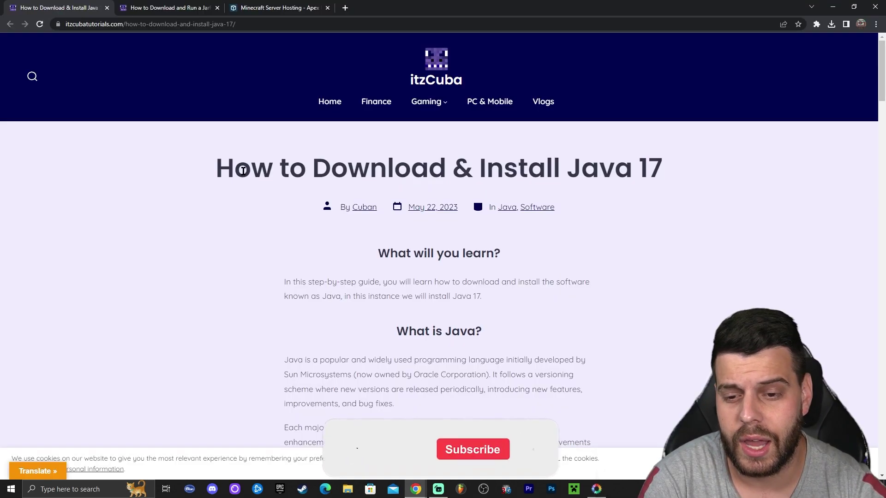
{"action": "left_click_drag", "start_coordinate": [237, 171], "coordinate": [764, 168]}
{"action": "left_click", "coordinate": [693, 162]}
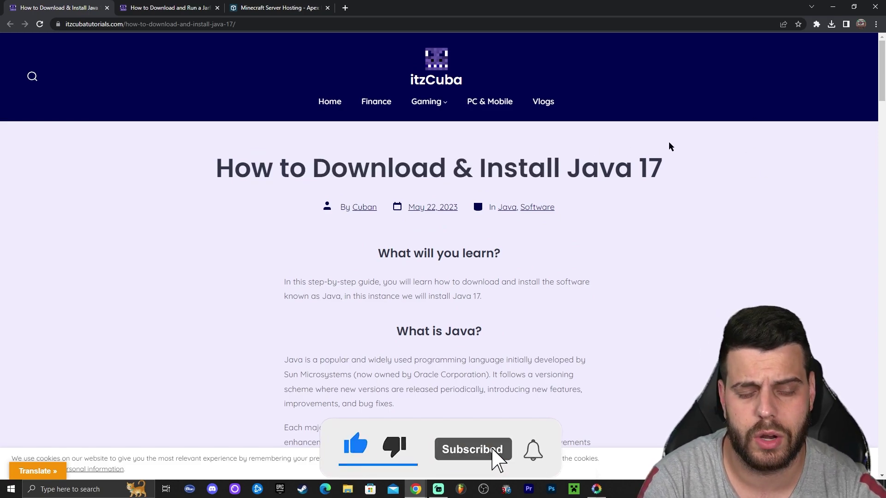
Check the Iris Installer behind Chrome, then re-maximize the browser on the Java 17 guide
{"action": "left_click_drag", "start_coordinate": [712, 162], "coordinate": [560, 170]}
{"action": "left_click", "coordinate": [680, 168]}
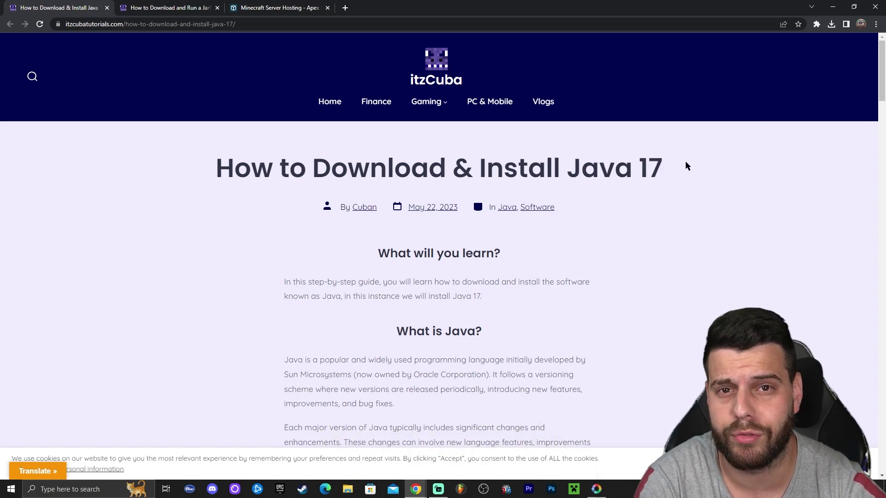
{"action": "key", "text": "super+Down"}
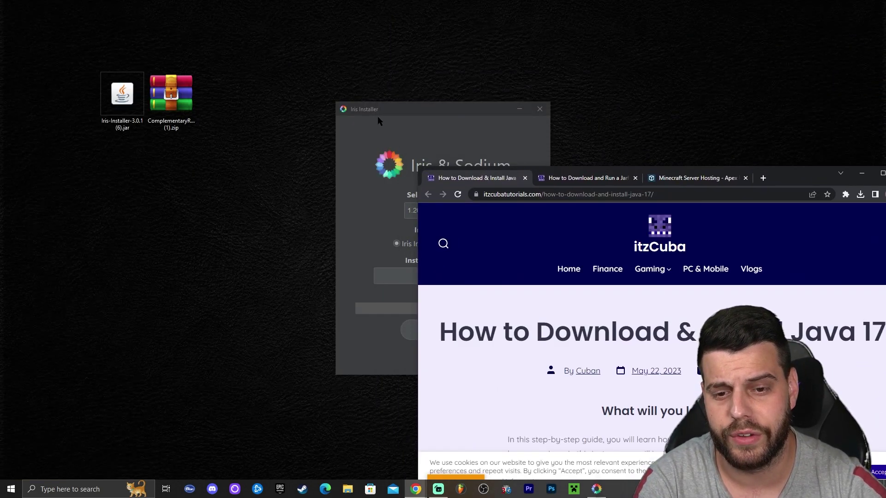
{"action": "left_click", "coordinate": [365, 134]}
{"action": "left_click_drag", "start_coordinate": [814, 183], "coordinate": [562, 53]}
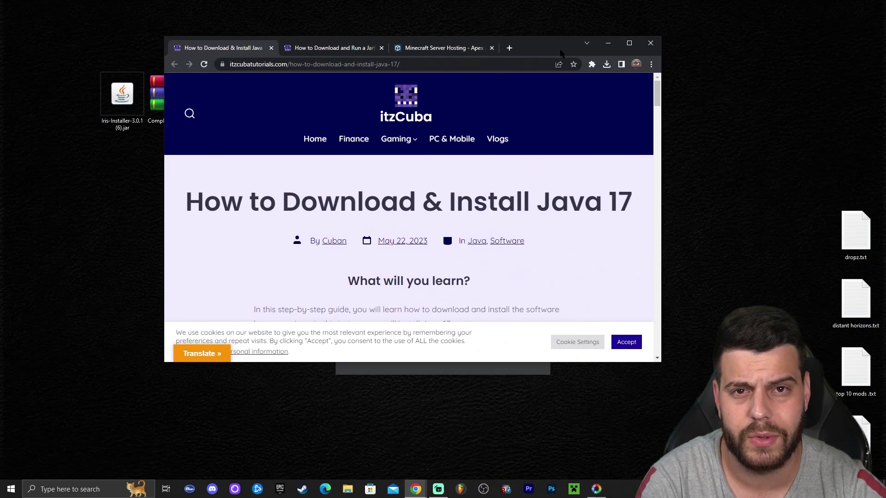
{"action": "double_click", "coordinate": [560, 51]}
Read through the Java 17 install steps, then switch to the Jarfix guide tab
{"action": "scroll", "coordinate": [479, 148], "scroll_direction": "down", "scroll_amount": 12}
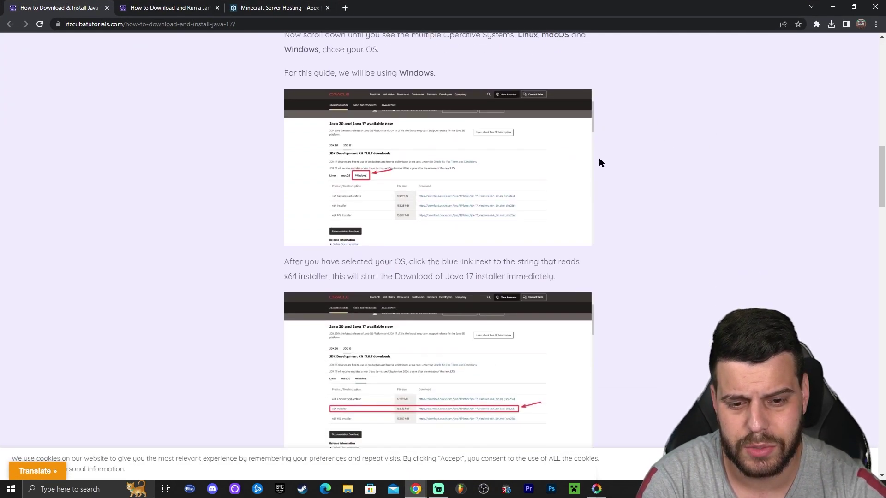
{"action": "scroll", "coordinate": [546, 154], "scroll_direction": "up", "scroll_amount": 4}
{"action": "scroll", "coordinate": [507, 152], "scroll_direction": "down", "scroll_amount": 6}
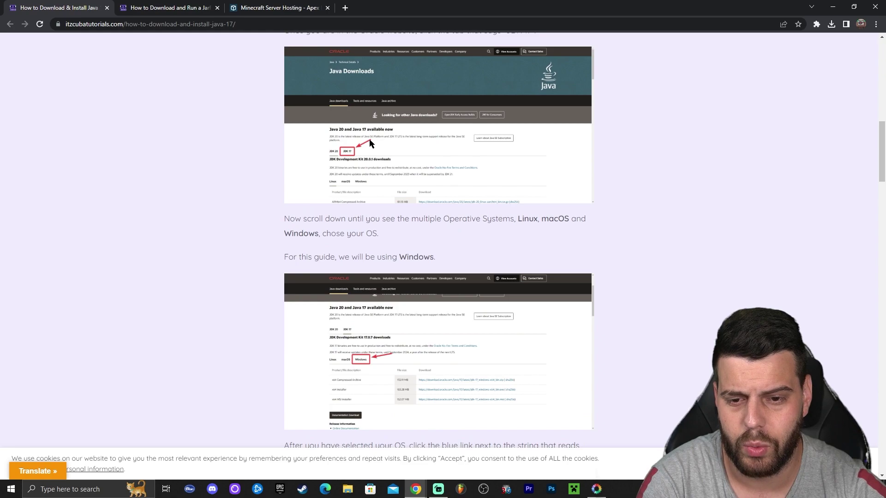
{"action": "scroll", "coordinate": [487, 151], "scroll_direction": "down", "scroll_amount": 6}
{"action": "scroll", "coordinate": [485, 151], "scroll_direction": "down", "scroll_amount": 10}
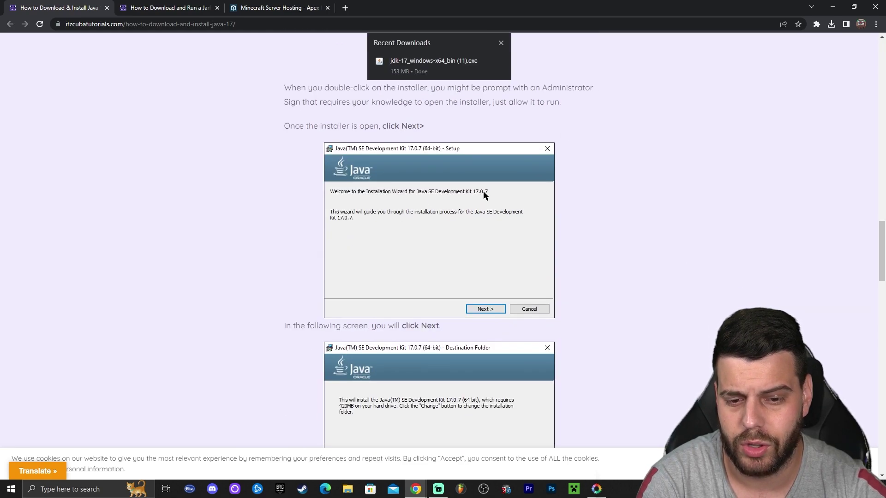
{"action": "scroll", "coordinate": [574, 123], "scroll_direction": "down", "scroll_amount": 6}
{"action": "scroll", "coordinate": [580, 241], "scroll_direction": "down", "scroll_amount": 5}
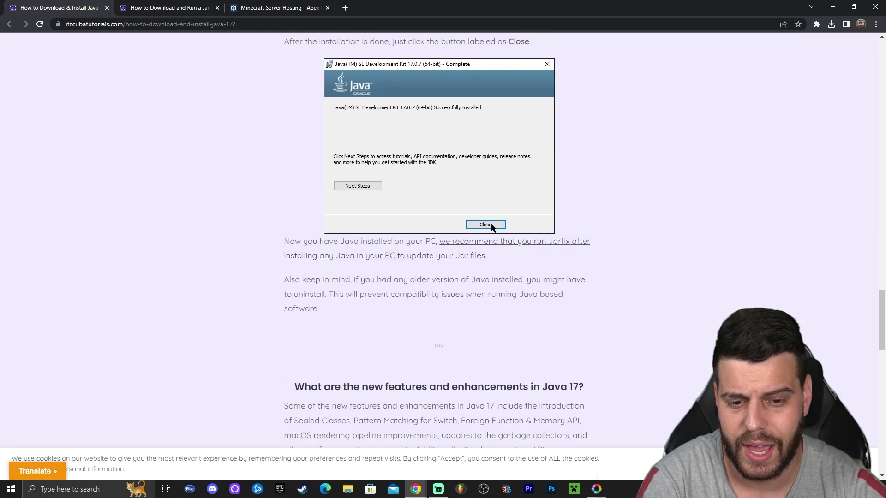
{"action": "scroll", "coordinate": [548, 109], "scroll_direction": "down", "scroll_amount": 10}
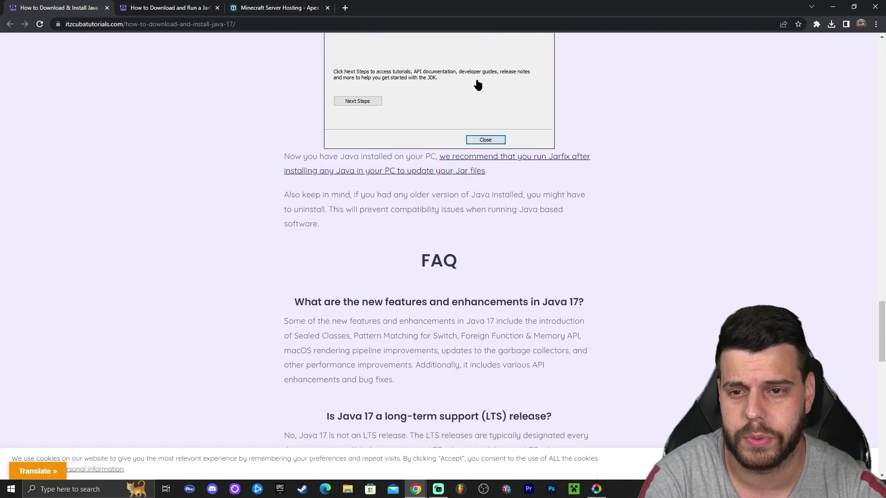
{"action": "scroll", "coordinate": [279, 144], "scroll_direction": "down", "scroll_amount": 3}
{"action": "scroll", "coordinate": [234, 148], "scroll_direction": "up", "scroll_amount": 11}
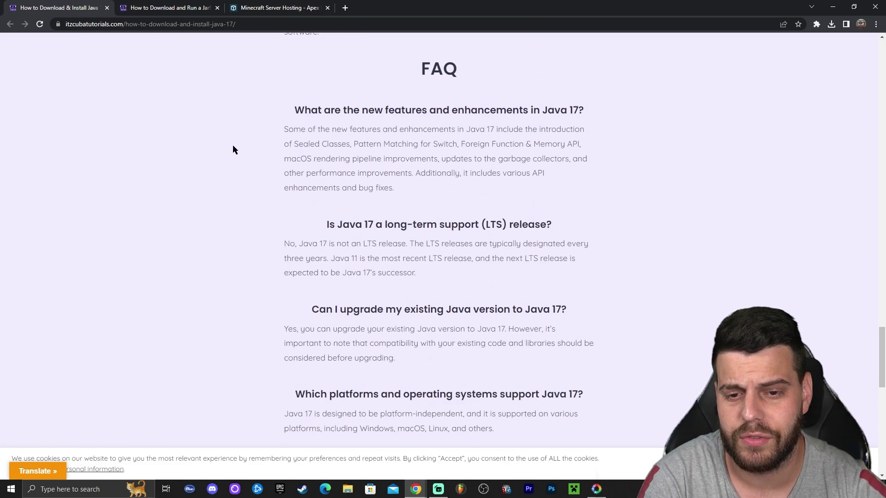
{"action": "left_click", "coordinate": [133, 4]}
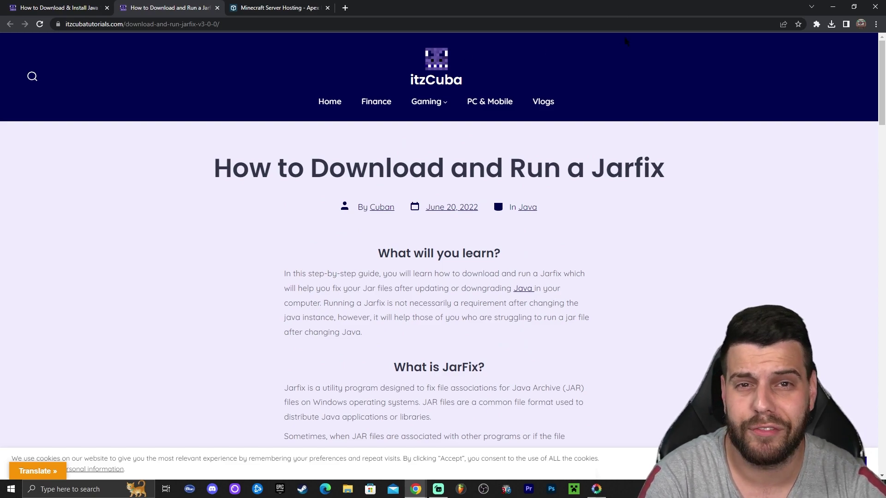
Shrink Chrome, refresh the desktop, then minimize Chrome to reveal the Iris Installer set to 1.20.1
{"action": "left_click_drag", "start_coordinate": [613, 4], "coordinate": [521, 52]}
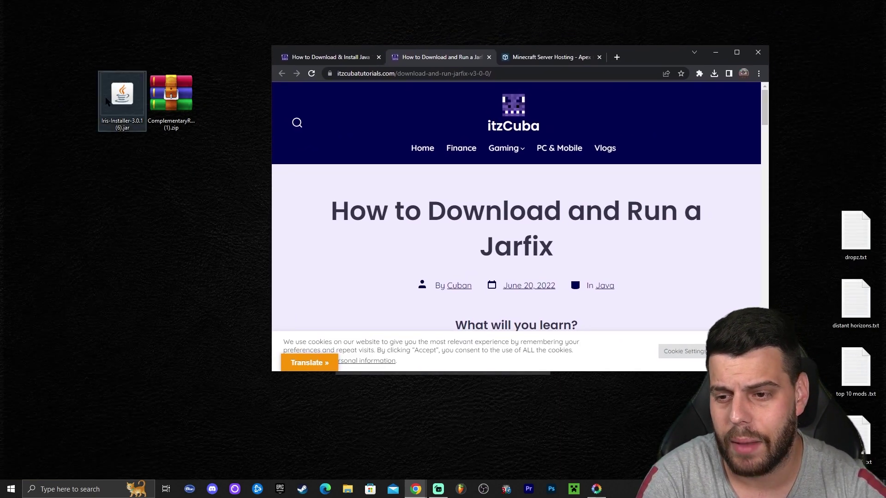
{"action": "left_click", "coordinate": [122, 113]}
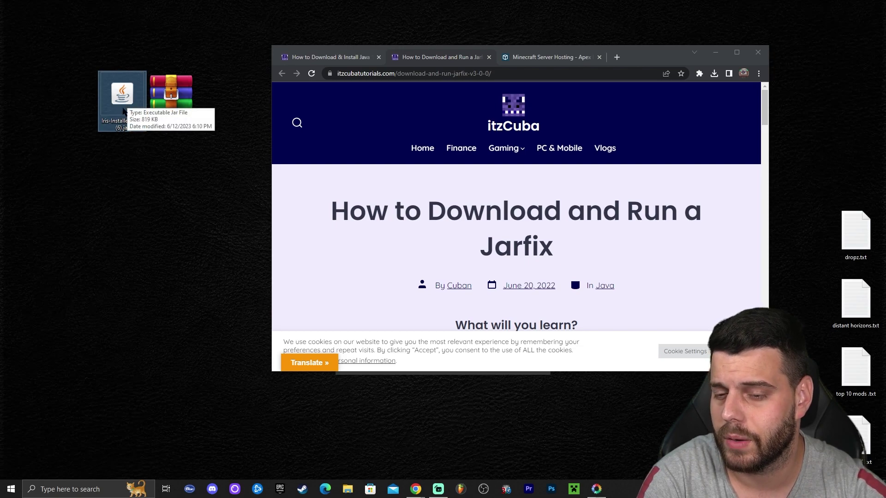
{"action": "right_click", "coordinate": [223, 156]}
{"action": "left_click", "coordinate": [239, 182]}
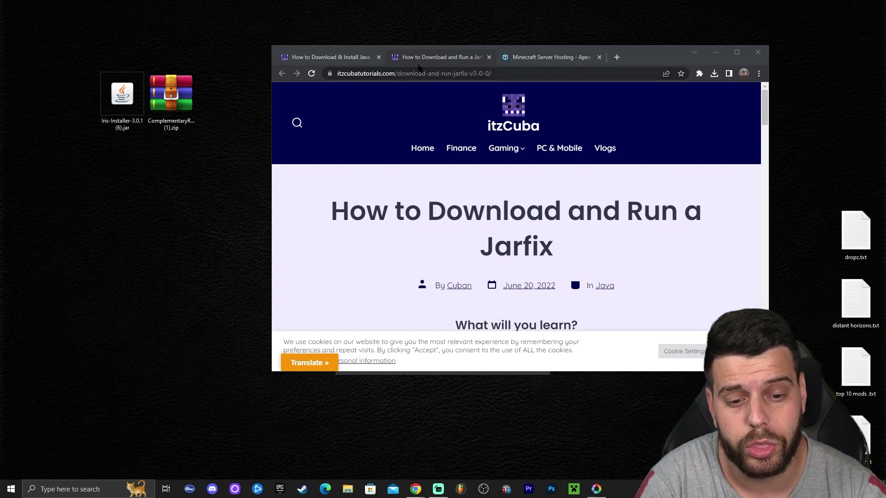
{"action": "left_click_drag", "start_coordinate": [623, 244], "coordinate": [350, 199]}
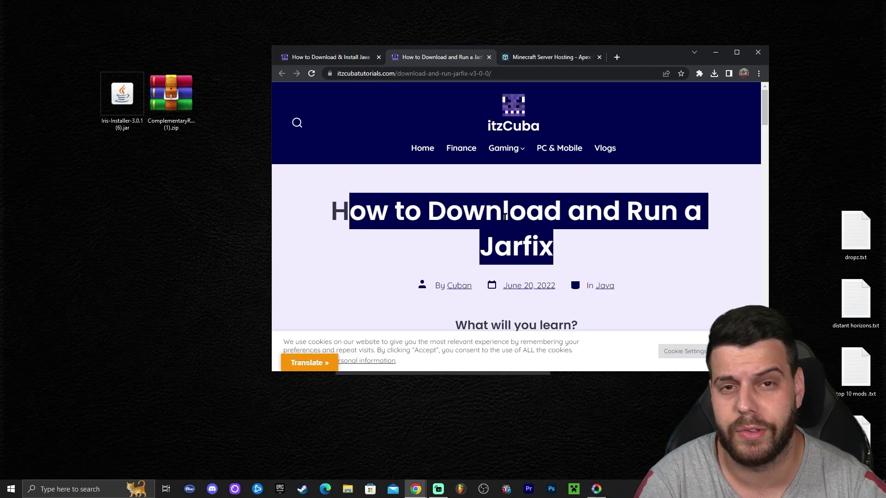
{"action": "left_click", "coordinate": [716, 52]}
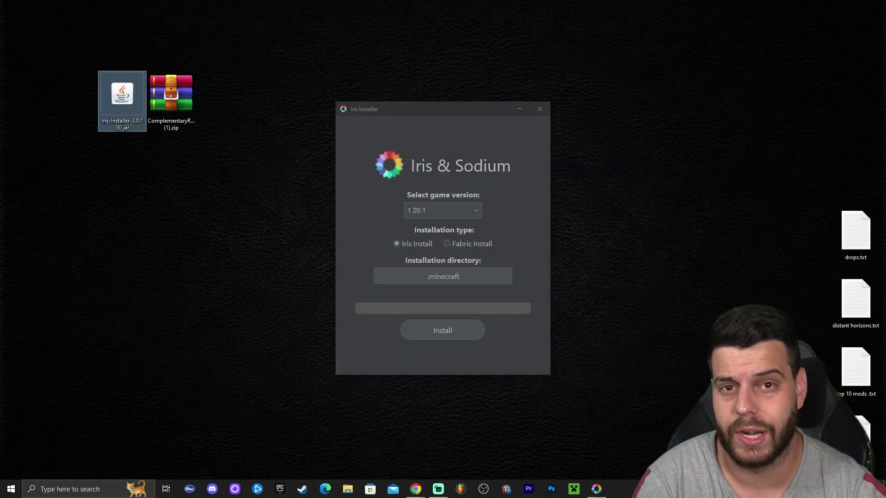
{"action": "left_click", "coordinate": [263, 122]}
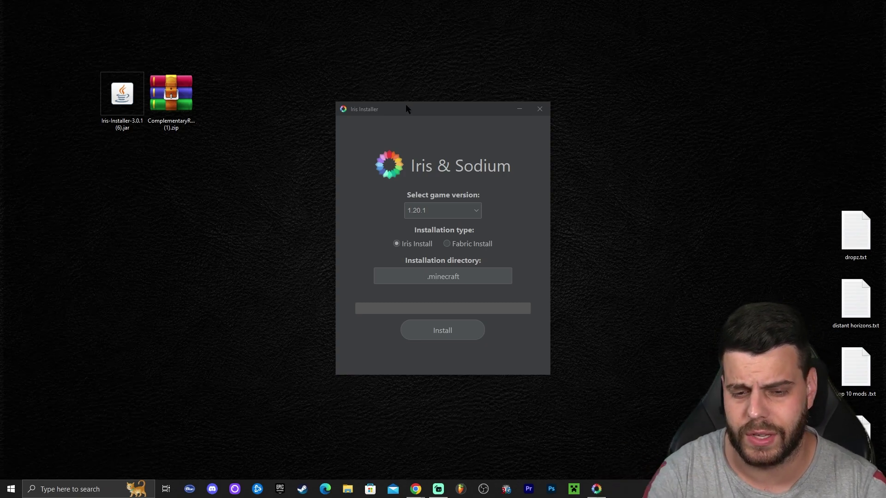
{"action": "left_click", "coordinate": [511, 110]}
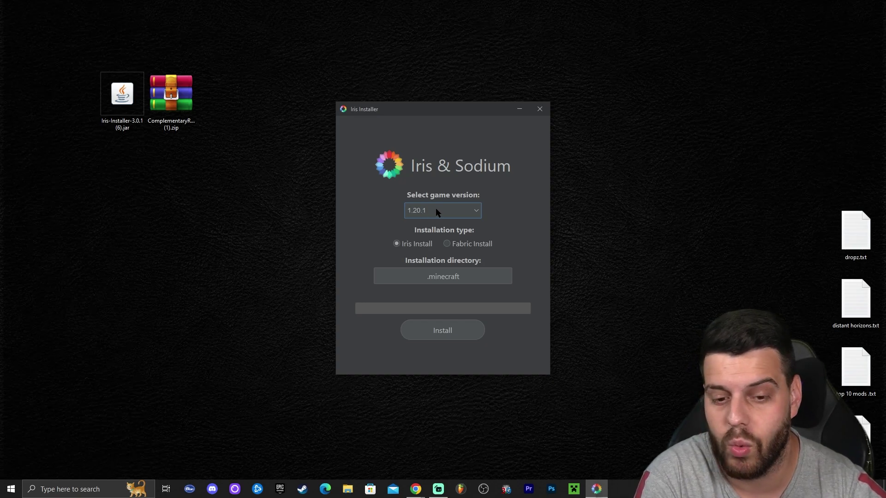
{"action": "left_click", "coordinate": [451, 208]}
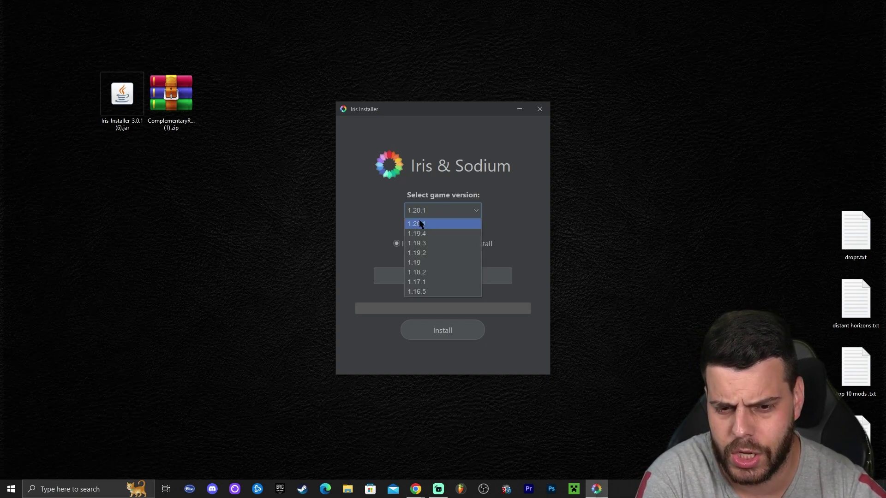
{"action": "left_click", "coordinate": [420, 224]}
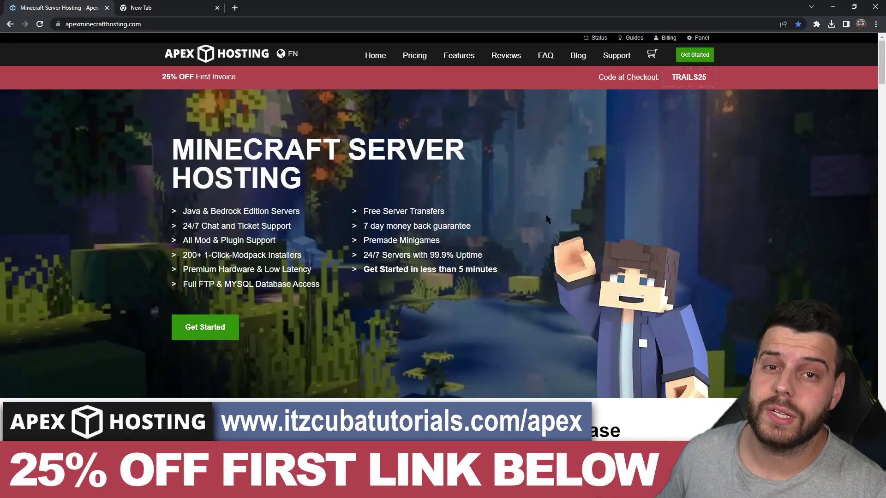
Browse the Apex Hosting features and 25% OFF promo, then close the completed Iris Installer
{"action": "scroll", "coordinate": [583, 231], "scroll_direction": "down", "scroll_amount": 6}
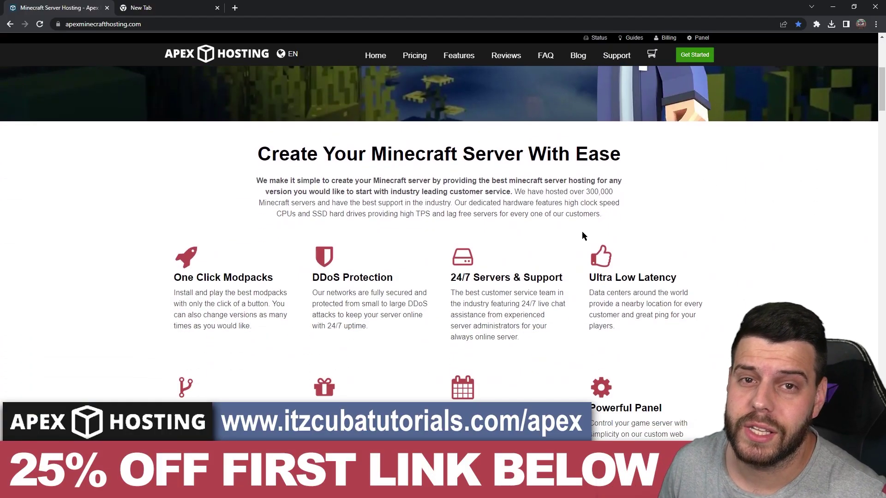
{"action": "scroll", "coordinate": [582, 231], "scroll_direction": "down", "scroll_amount": 15}
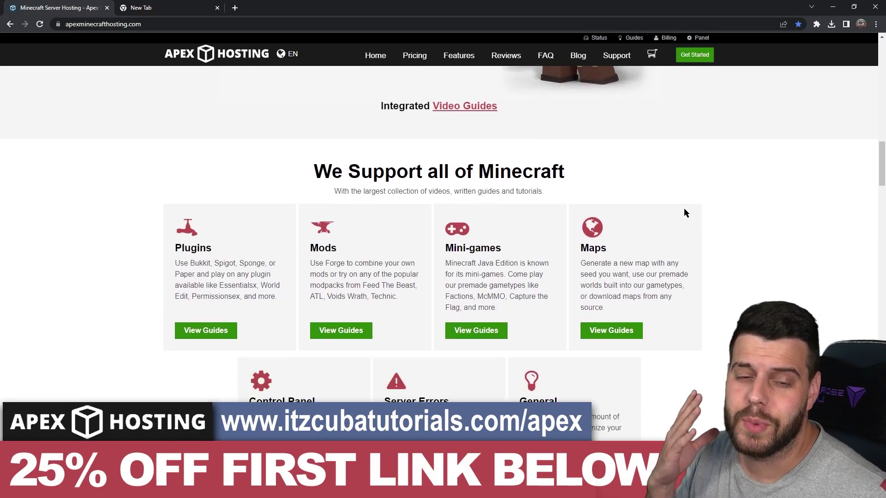
{"action": "left_click_drag", "start_coordinate": [882, 166], "coordinate": [882, 51]}
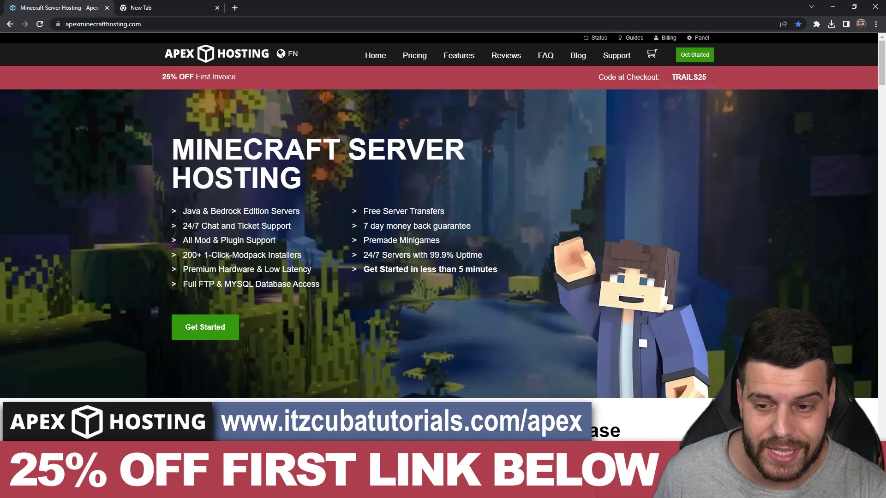
{"action": "left_click_drag", "start_coordinate": [183, 209], "coordinate": [521, 269]}
{"action": "left_click", "coordinate": [531, 241]}
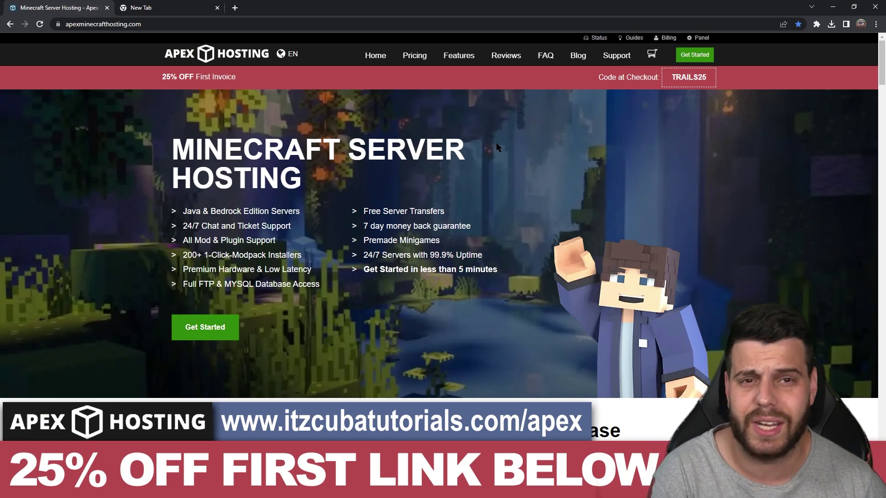
{"action": "scroll", "coordinate": [514, 184], "scroll_direction": "down", "scroll_amount": 2}
{"action": "scroll", "coordinate": [530, 183], "scroll_direction": "up", "scroll_amount": 2}
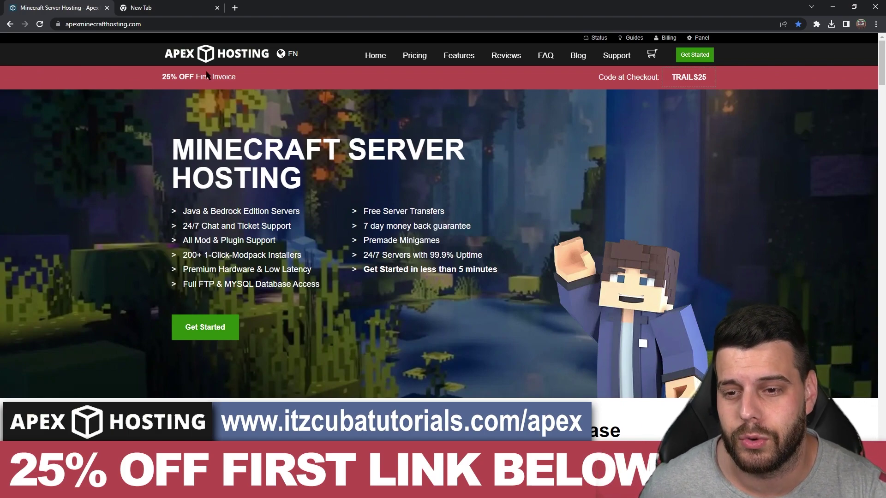
{"action": "triple_click", "coordinate": [169, 77]}
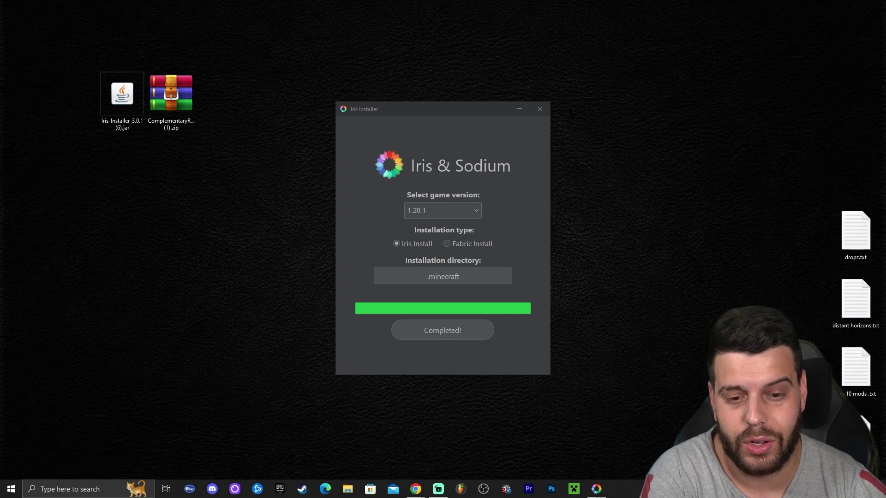
{"action": "left_click", "coordinate": [544, 112]}
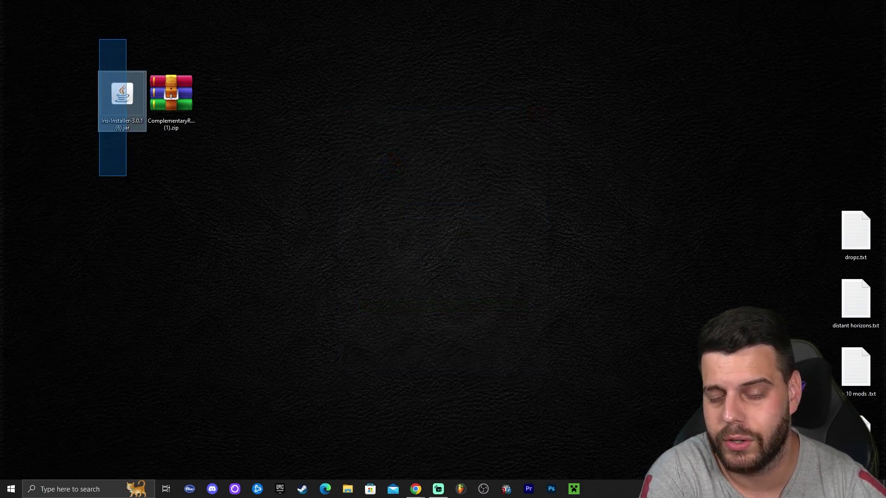
Delete the installer jar, then pick Iris & Sodium for 1.20.1 in the Minecraft Launcher
{"action": "key", "text": "Delete"}
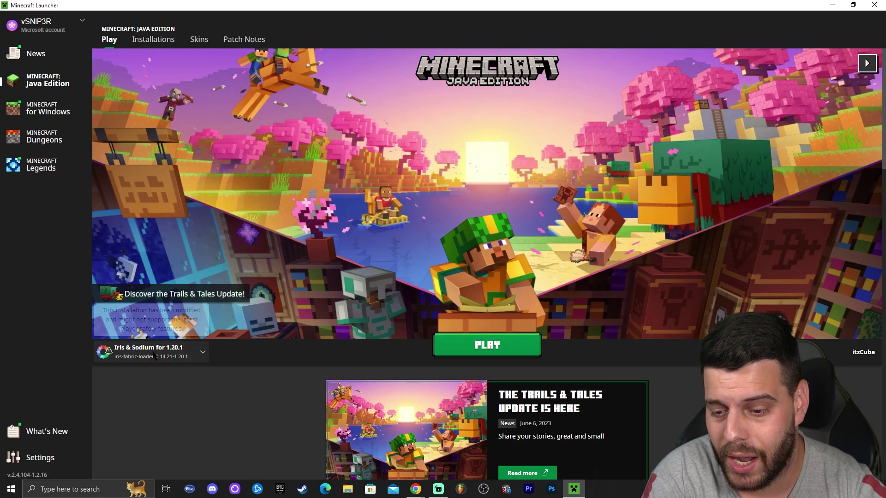
{"action": "left_click", "coordinate": [574, 489]}
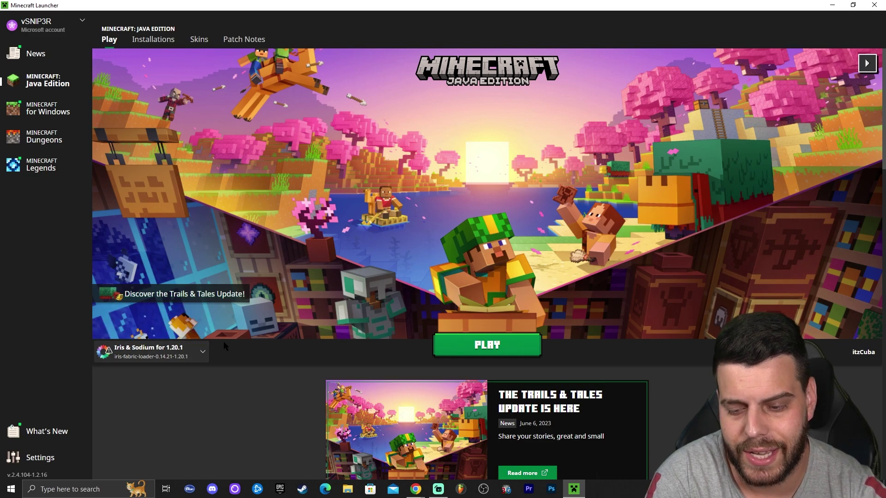
{"action": "left_click", "coordinate": [154, 40]}
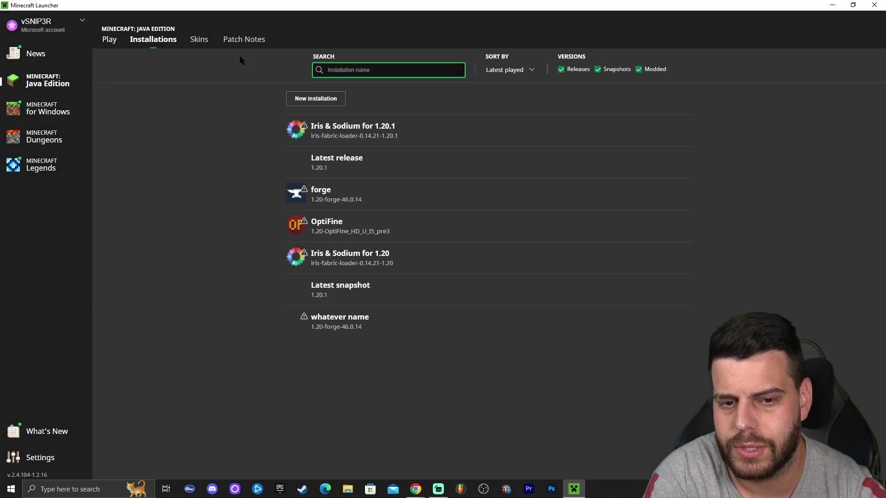
{"action": "left_click", "coordinate": [639, 70]}
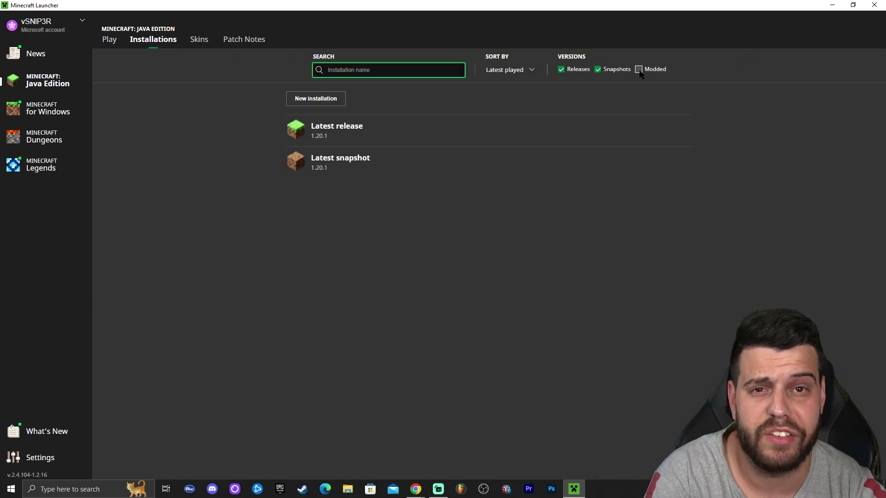
{"action": "left_click", "coordinate": [638, 70]}
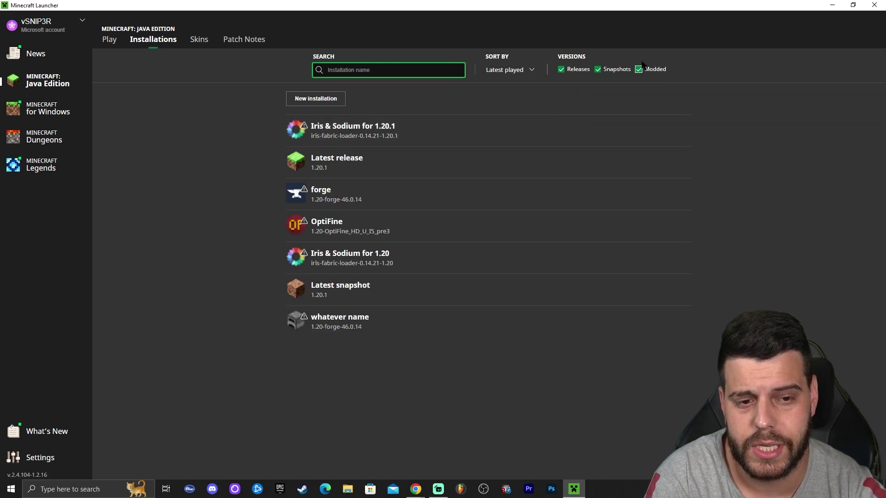
{"action": "left_click", "coordinate": [639, 69]}
{"action": "left_click", "coordinate": [640, 69]}
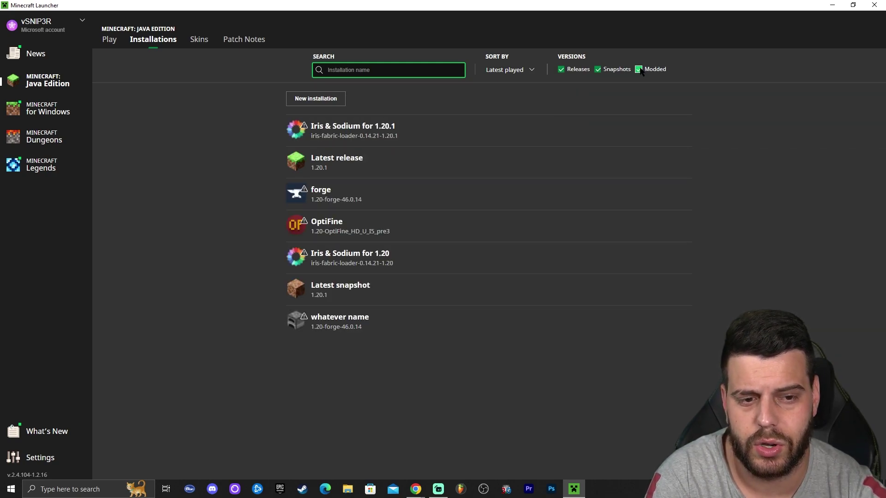
{"action": "left_click", "coordinate": [502, 119]}
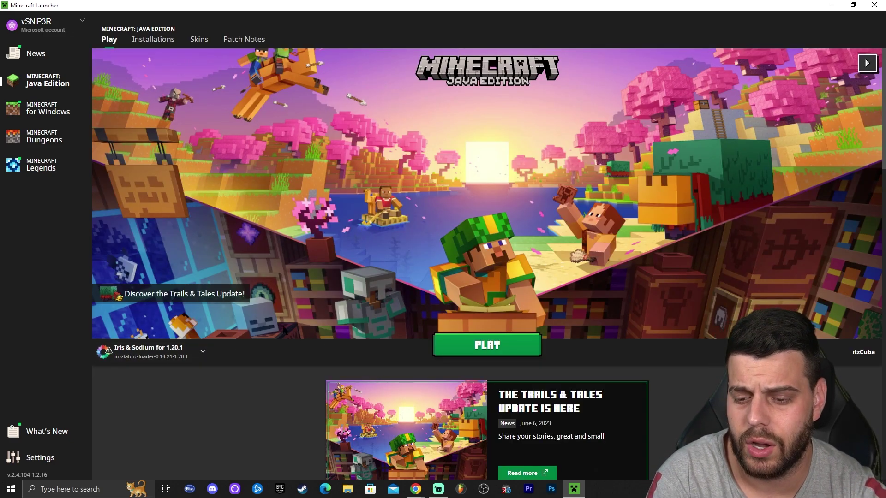
Launch the Iris & Sodium 1.20.1 modded game, accepting the risk warning, and maximize its window
{"action": "left_click", "coordinate": [517, 344]}
{"action": "left_click", "coordinate": [382, 261]}
{"action": "left_click", "coordinate": [544, 296]}
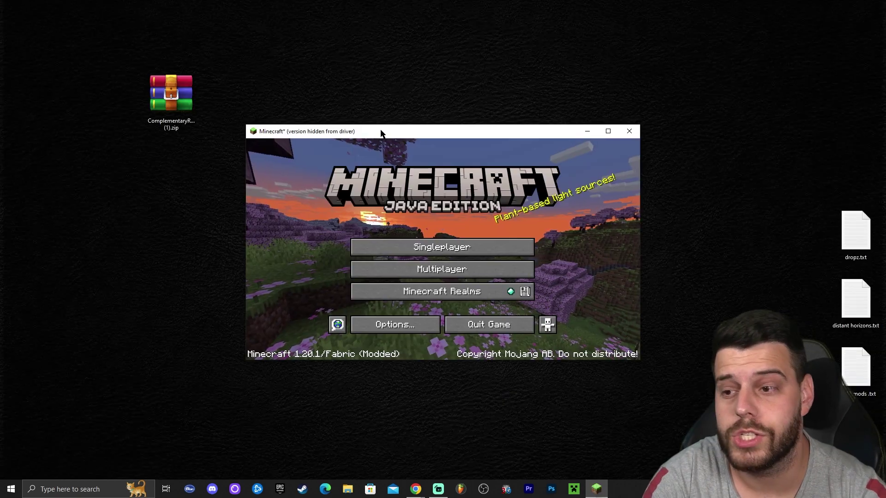
{"action": "left_click_drag", "start_coordinate": [382, 135], "coordinate": [382, 131]}
{"action": "double_click", "coordinate": [381, 131]}
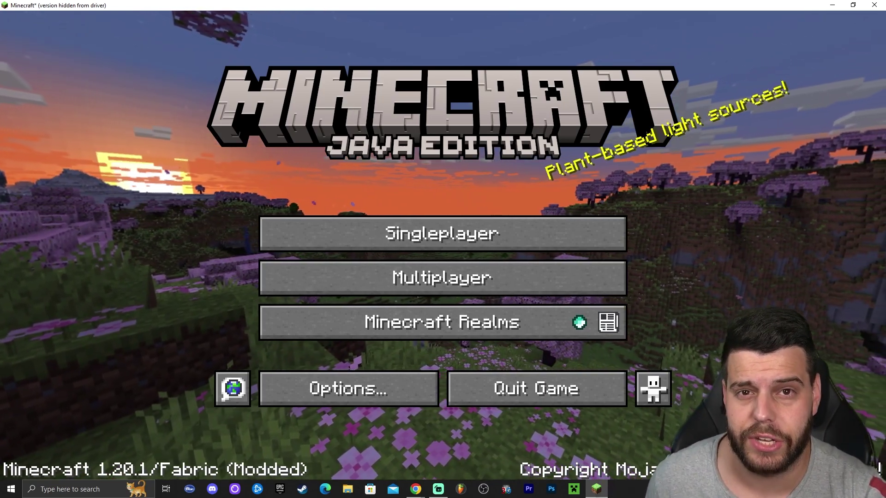
Load the New World singleplayer save and restore the game window to a smaller size
{"action": "left_click", "coordinate": [456, 241]}
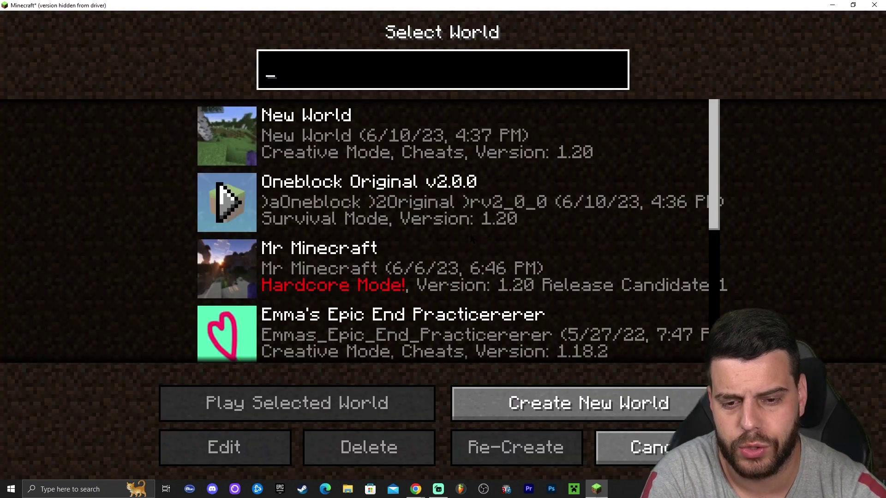
{"action": "left_click", "coordinate": [252, 127]}
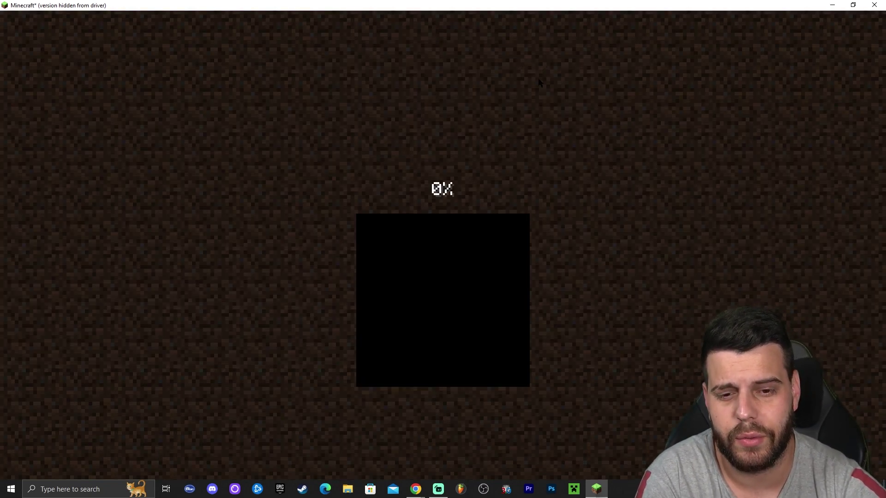
{"action": "double_click", "coordinate": [599, 4]}
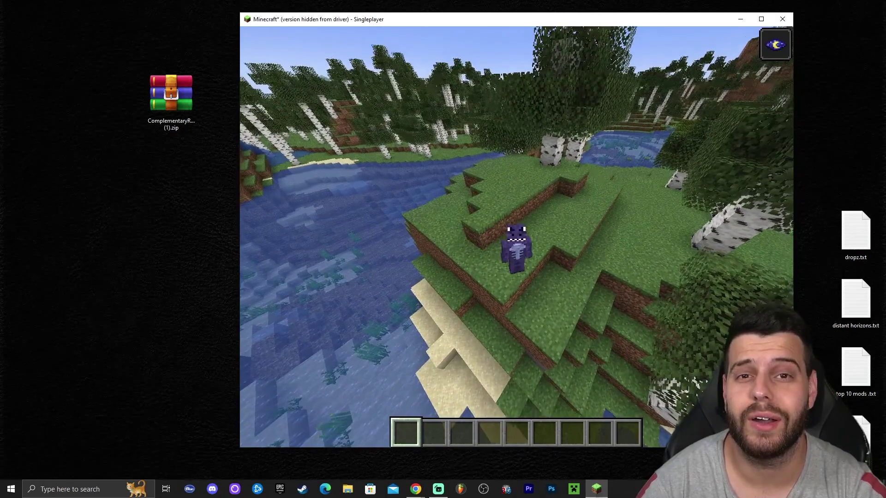
Pause the game, go to Options > Video Settings, and maximize the window
{"action": "key", "text": "Escape"}
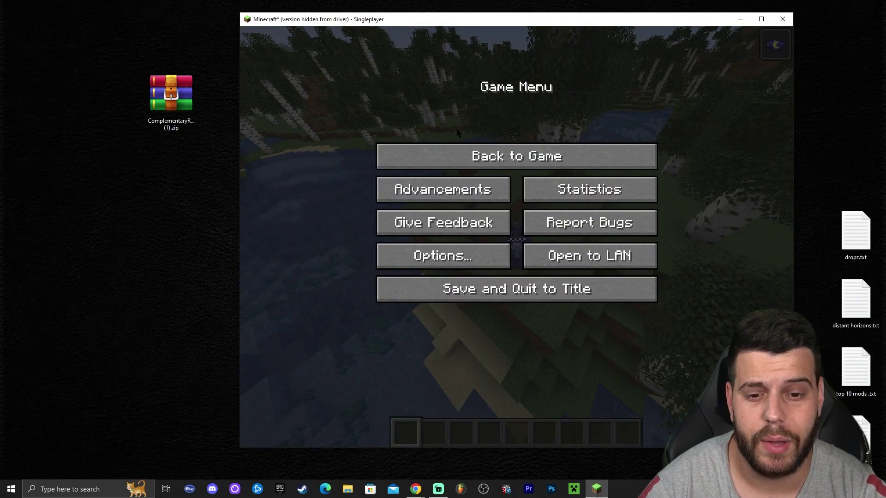
{"action": "left_click", "coordinate": [443, 256]}
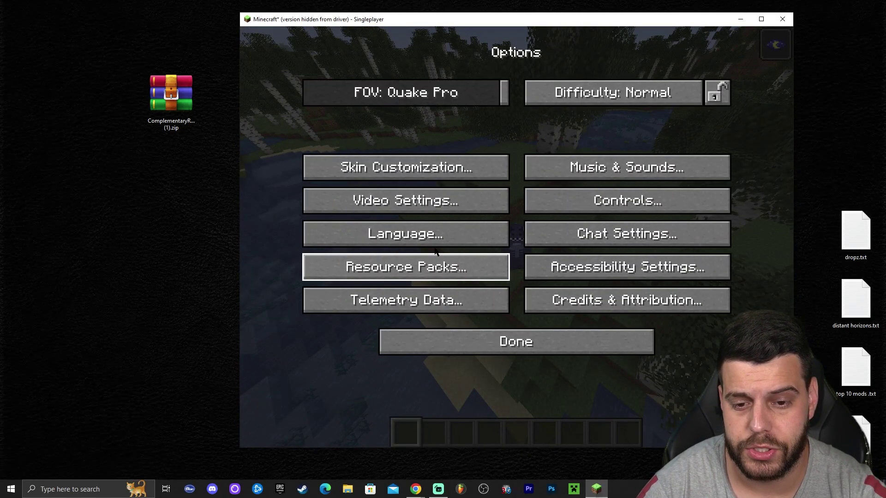
{"action": "left_click", "coordinate": [405, 204]}
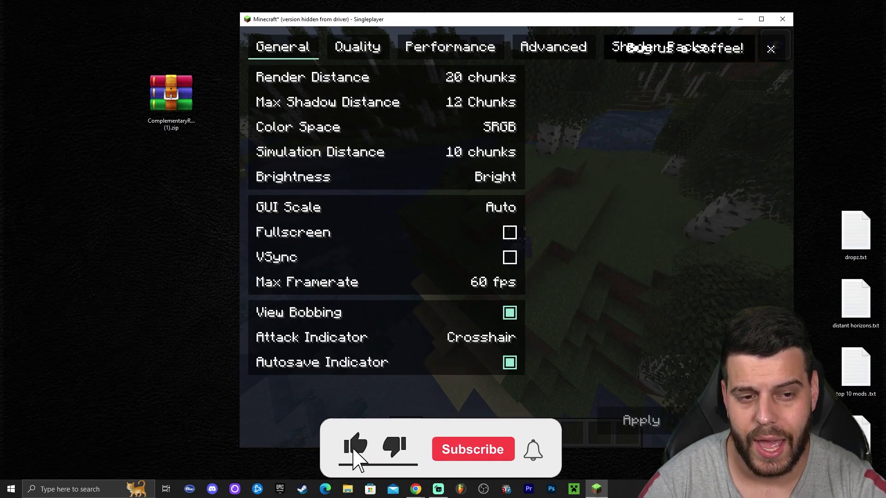
{"action": "left_click", "coordinate": [761, 19]}
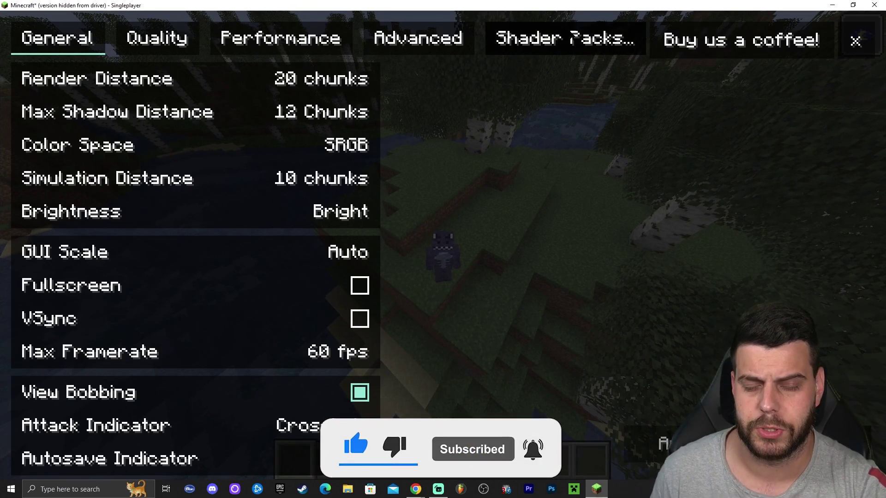
Open the Shader Packs list, restore the window, and open the shaderpacks folder in File Explorer
{"action": "left_click", "coordinate": [565, 39]}
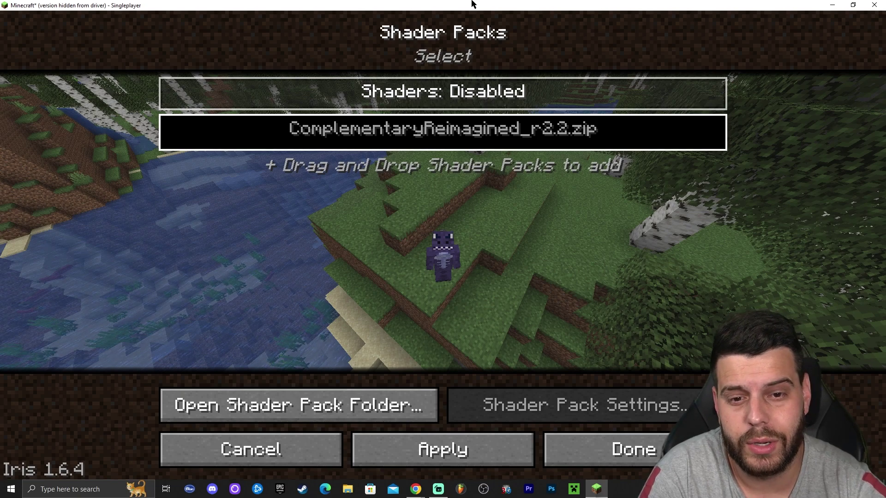
{"action": "double_click", "coordinate": [523, 7]}
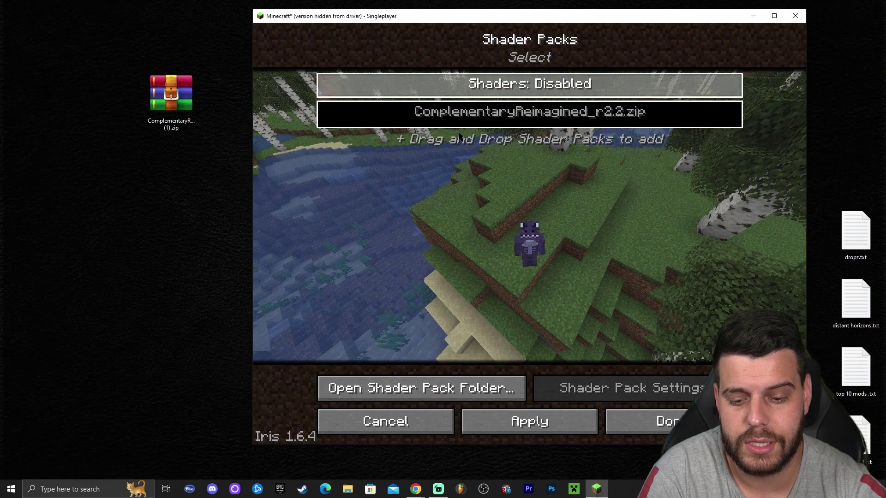
{"action": "left_click", "coordinate": [458, 389]}
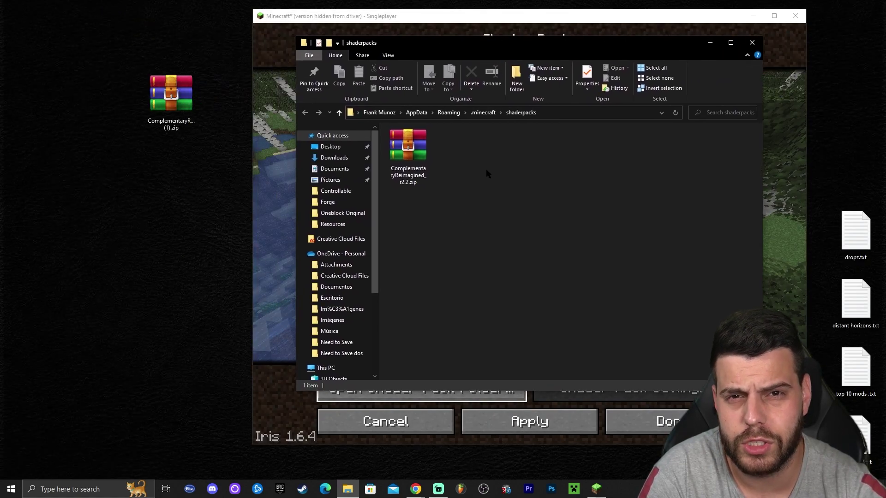
Replace the old zip in shaderpacks with the desktop ComplementaryReimagined zip, then close Explorer
{"action": "left_click_drag", "start_coordinate": [509, 199], "coordinate": [389, 147]}
{"action": "key", "text": "Delete"}
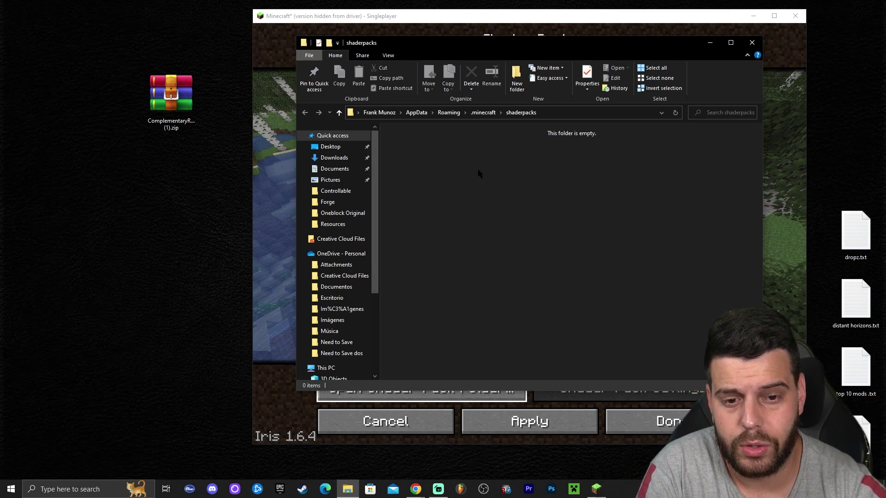
{"action": "left_click", "coordinate": [171, 104]}
{"action": "left_click_drag", "start_coordinate": [177, 86], "coordinate": [195, 95]}
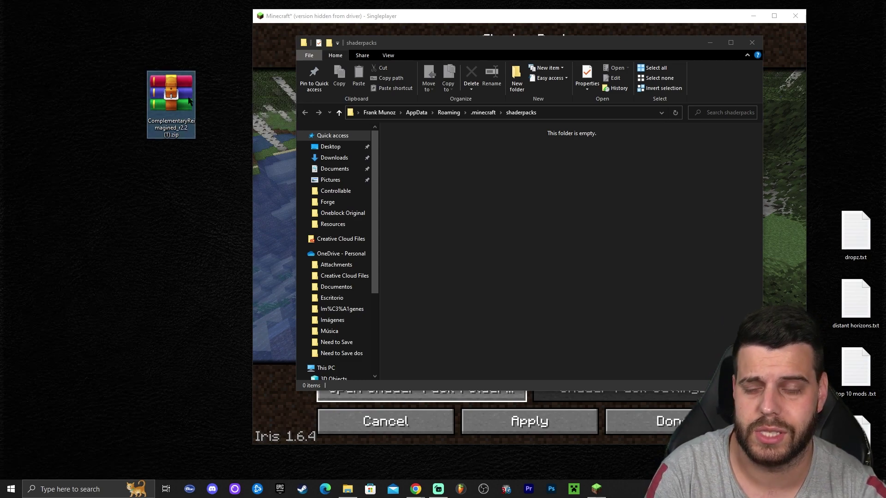
{"action": "left_click_drag", "start_coordinate": [176, 95], "coordinate": [490, 155]}
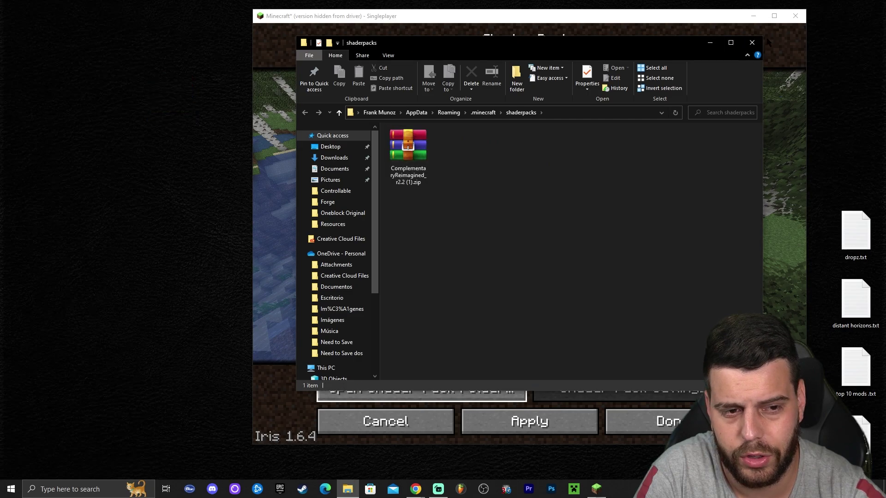
{"action": "key", "text": "alt+F4"}
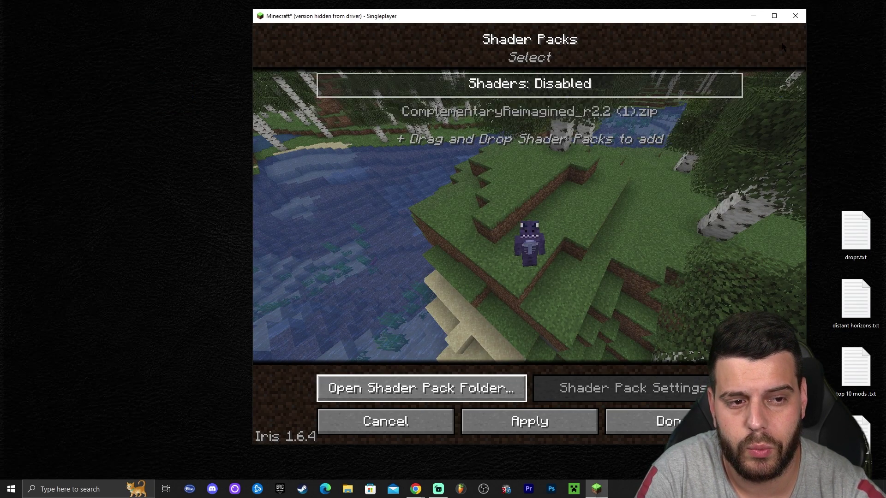
Select ComplementaryReimagined_r2.2 (1).zip with shaders on, confirm it, and back out to the game
{"action": "left_click", "coordinate": [775, 16]}
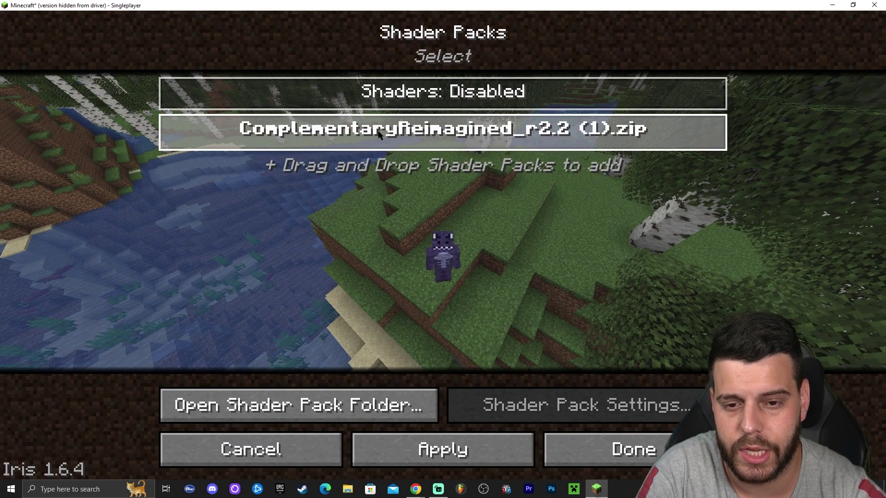
{"action": "left_click", "coordinate": [400, 135]}
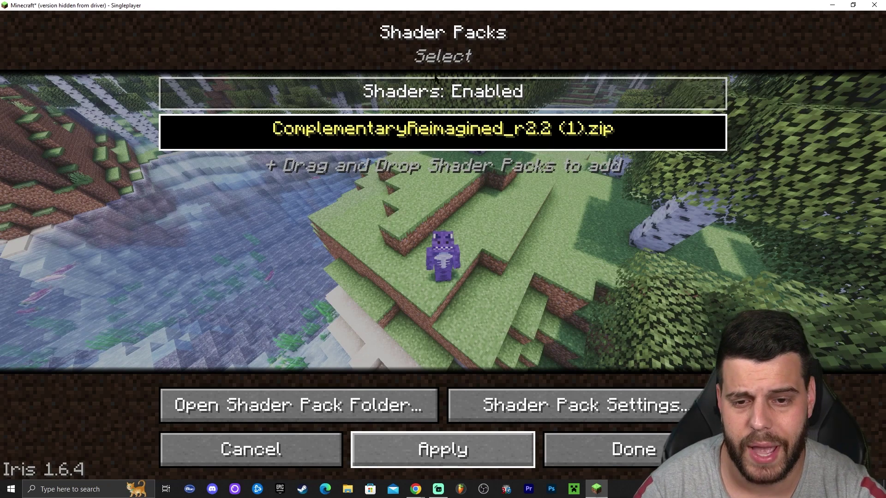
{"action": "left_click", "coordinate": [430, 94]}
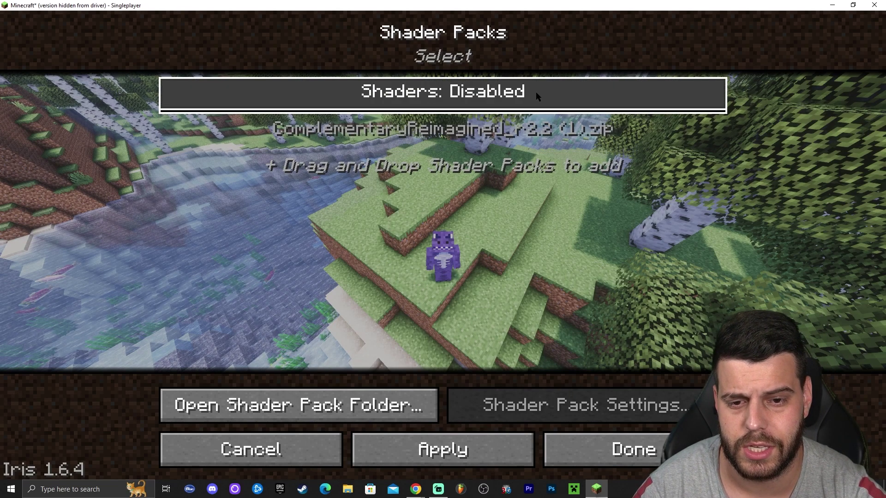
{"action": "left_click", "coordinate": [442, 94]}
{"action": "left_click", "coordinate": [624, 450]}
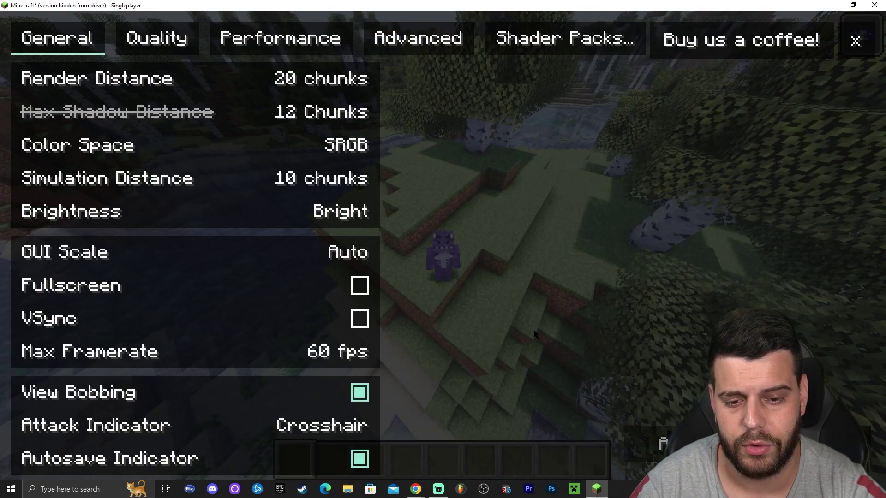
{"action": "key", "text": "Escape"}
{"action": "left_click", "coordinate": [556, 413]}
{"action": "key", "text": "Escape"}
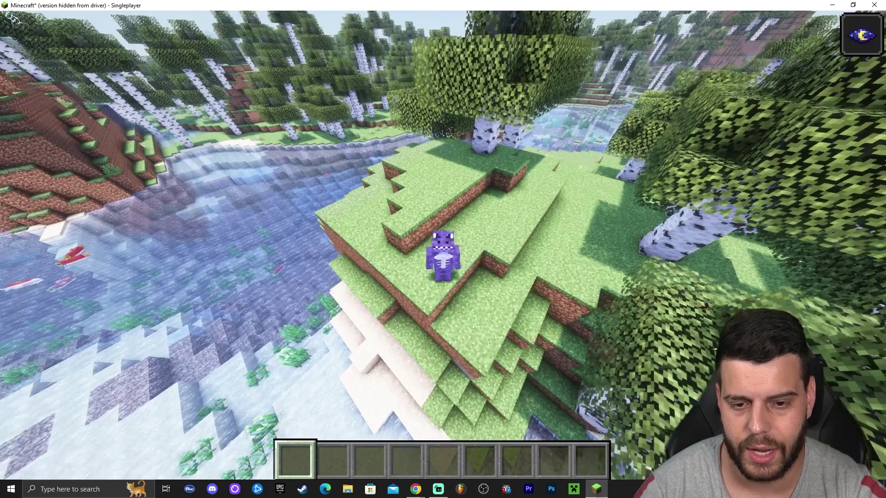
{"action": "key", "text": "F5"}
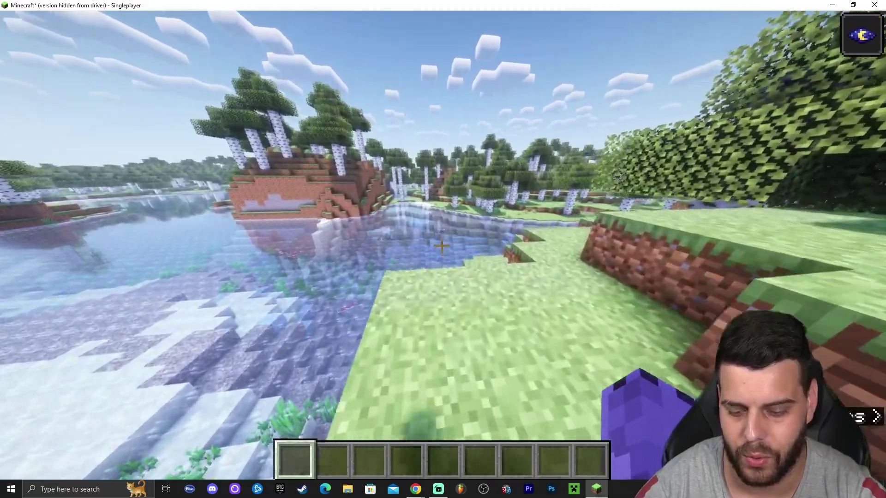
{"action": "key", "text": "F5"}
{"action": "key", "text": "F5"}
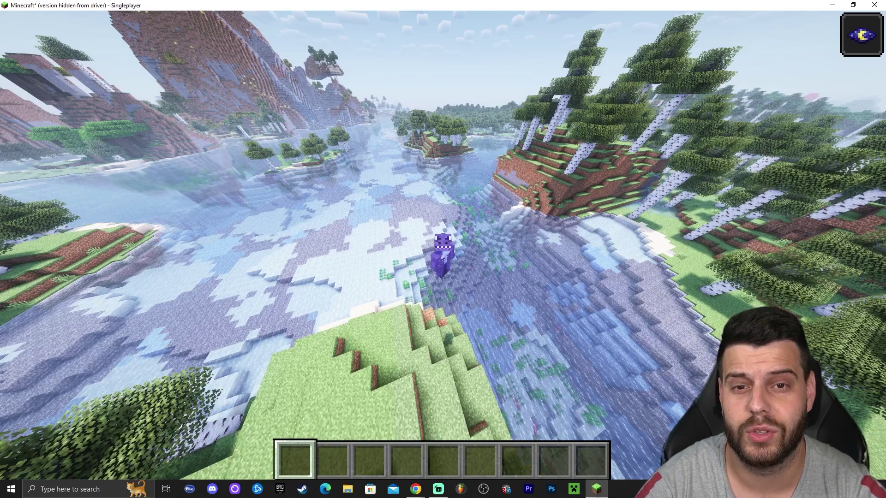
{"action": "key", "text": "k"}
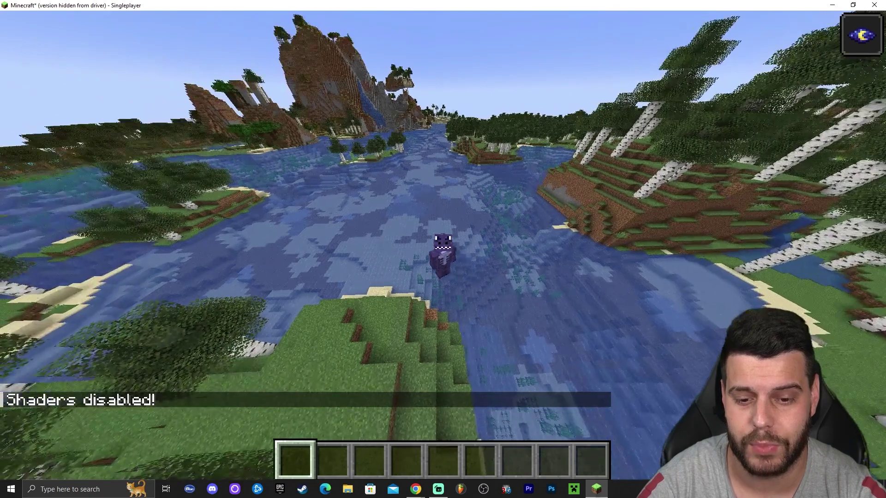
{"action": "key", "text": "k"}
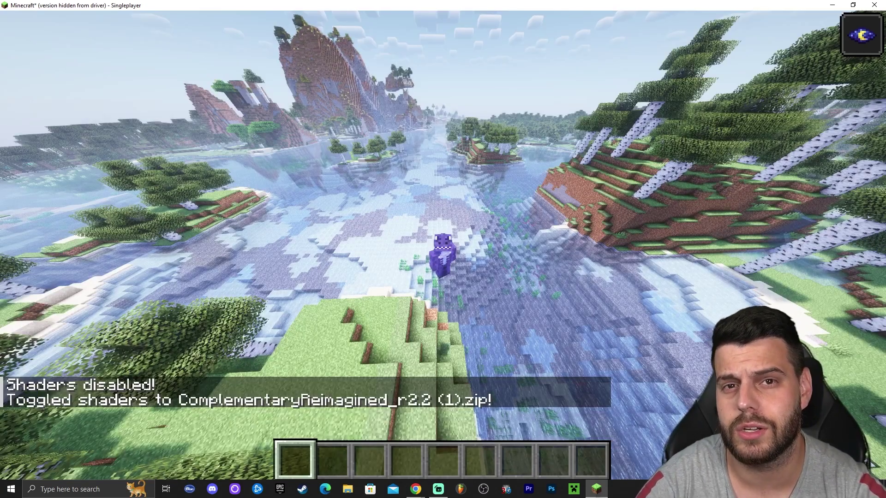
{"action": "key", "text": "o"}
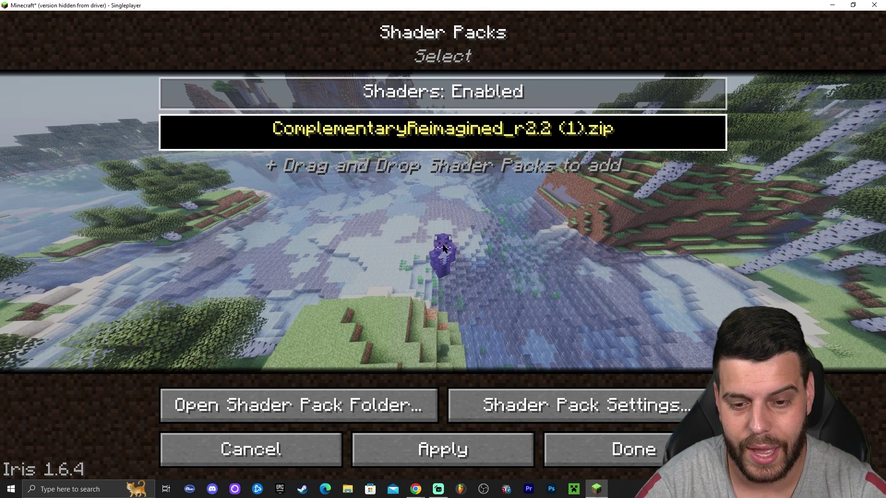
{"action": "left_click", "coordinate": [582, 450]}
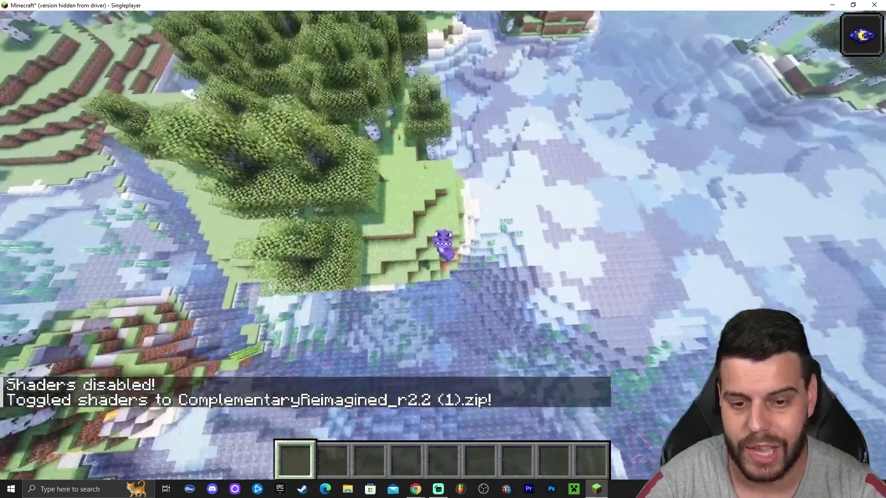